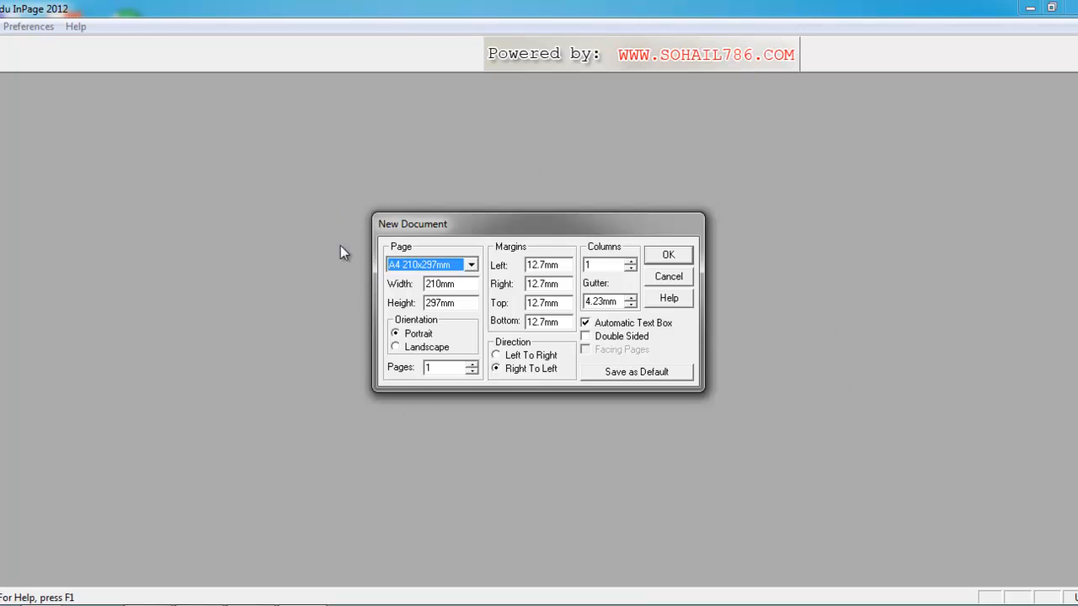
Create a right-to-left A4 portrait document and save it to the desktop as an InPage file named with the owner's first name
{"action": "left_click", "coordinate": [679, 255]}
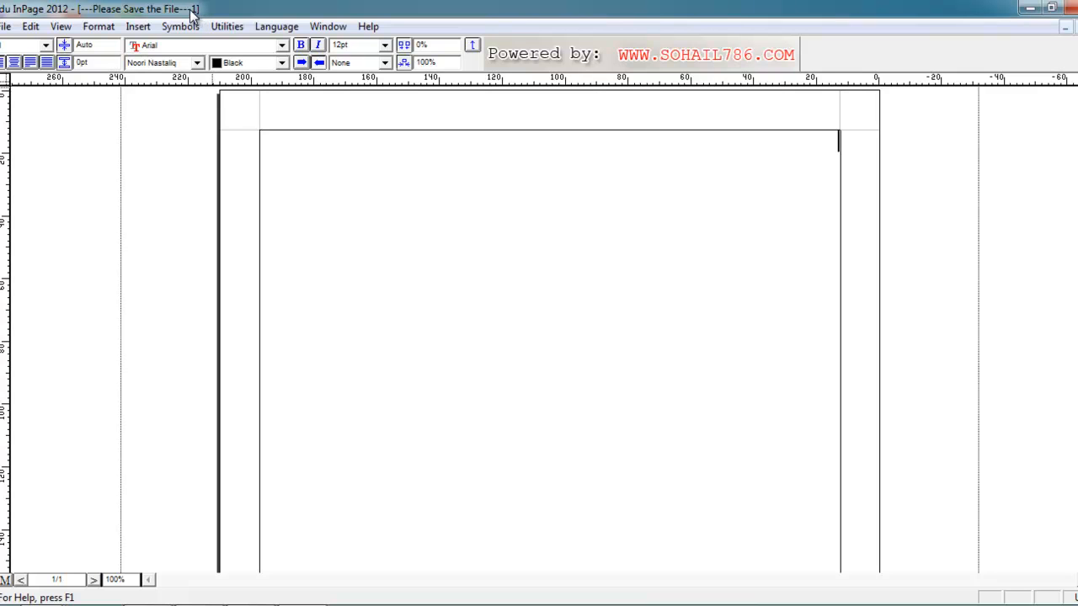
{"action": "left_click", "coordinate": [4, 26]}
{"action": "left_click", "coordinate": [22, 111]}
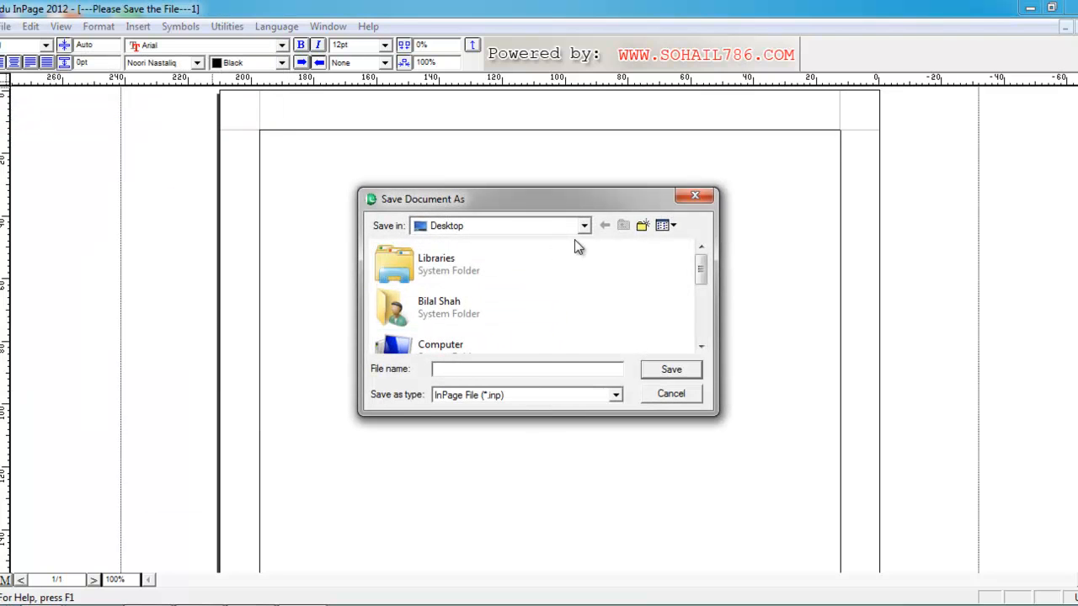
{"action": "type", "text": "sdfs"}
{"action": "left_click_drag", "start_coordinate": [578, 368], "coordinate": [396, 368]}
{"action": "type", "text": "bilal"}
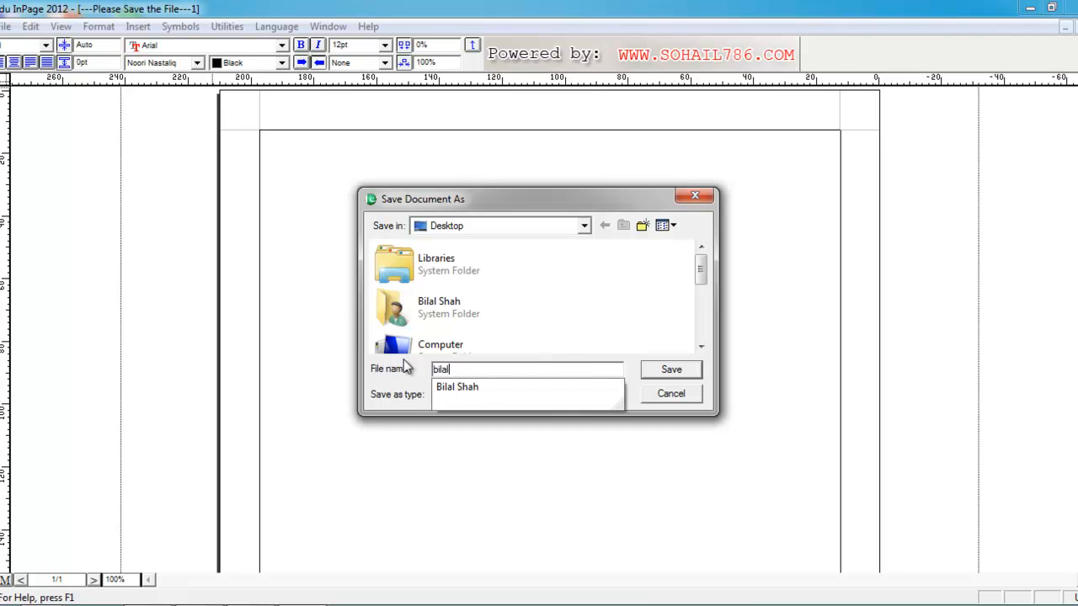
{"action": "left_click", "coordinate": [670, 369]}
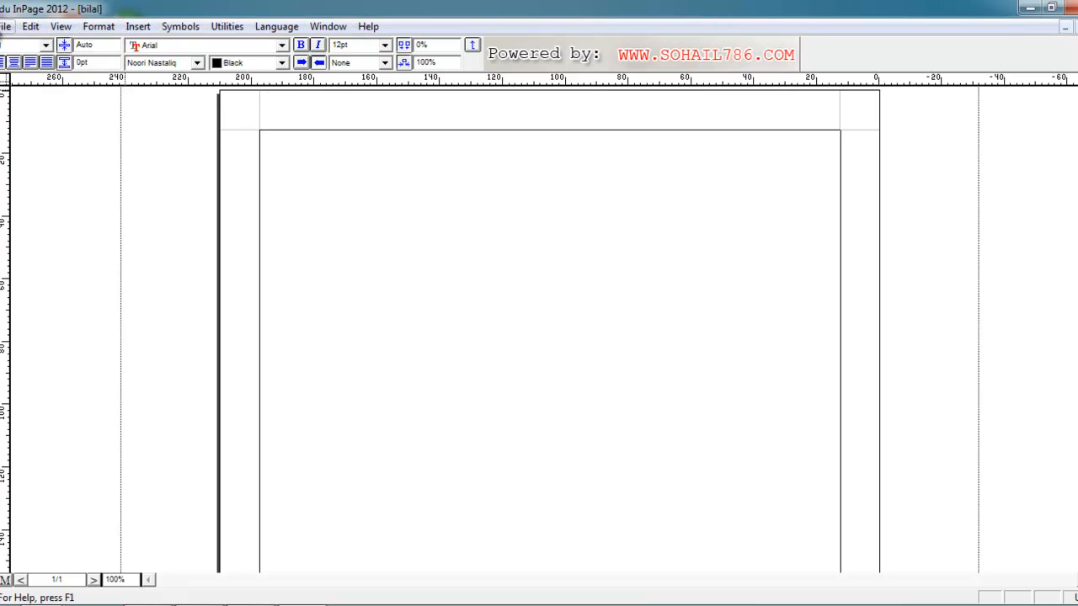
{"action": "left_click", "coordinate": [7, 28]}
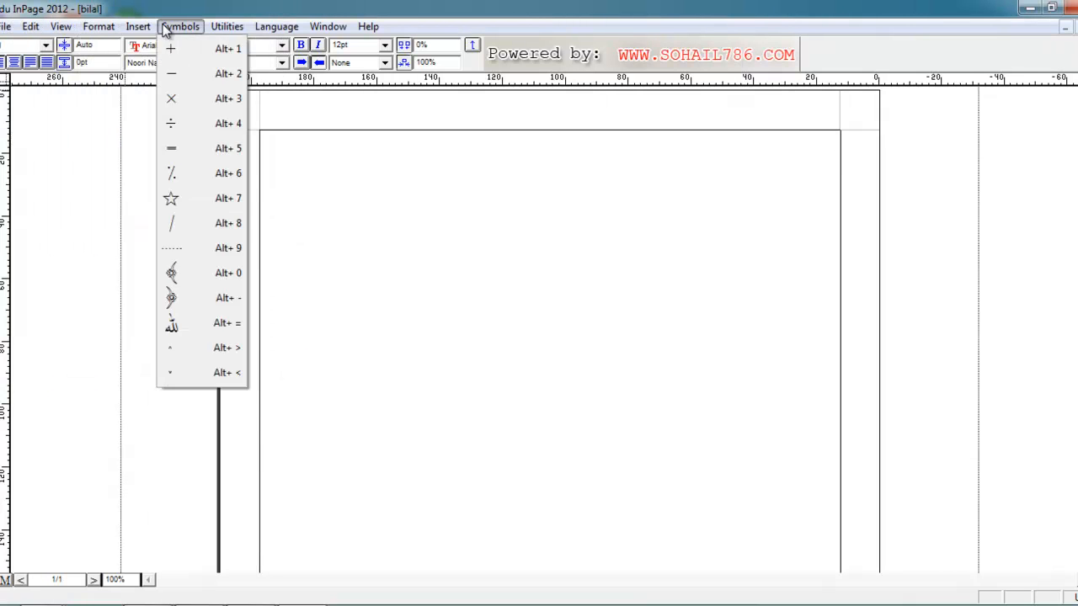
{"action": "mouse_move", "coordinate": [192, 32]}
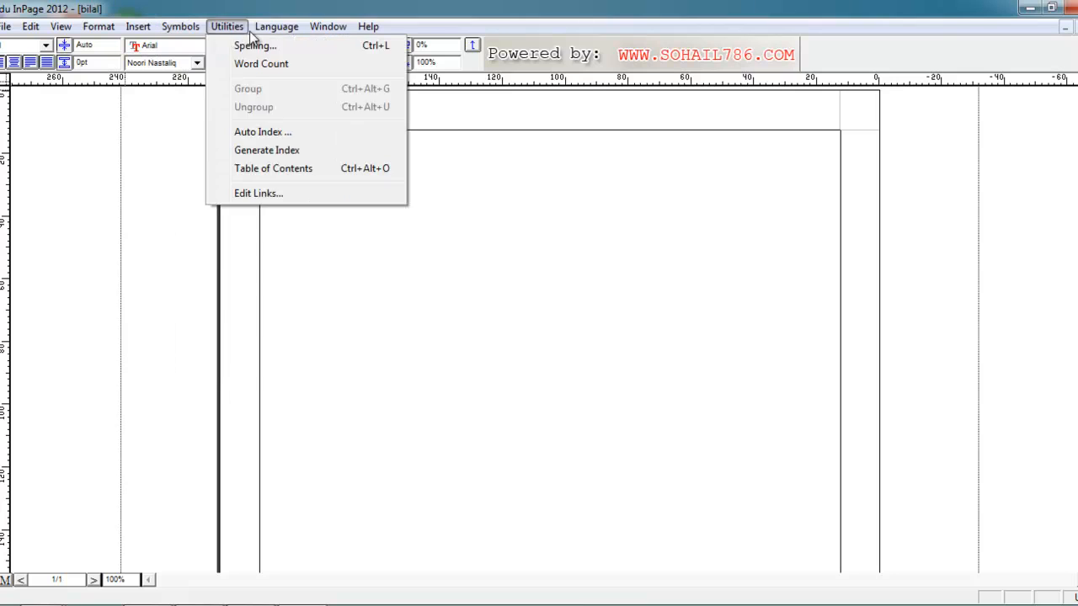
{"action": "mouse_move", "coordinate": [368, 30]}
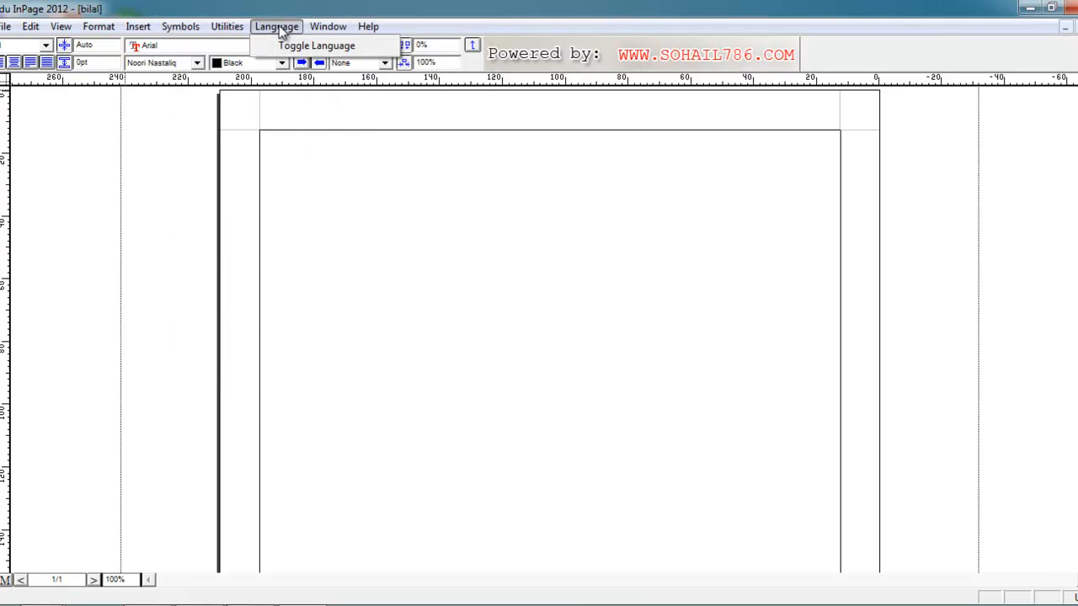
{"action": "mouse_move", "coordinate": [153, 30]}
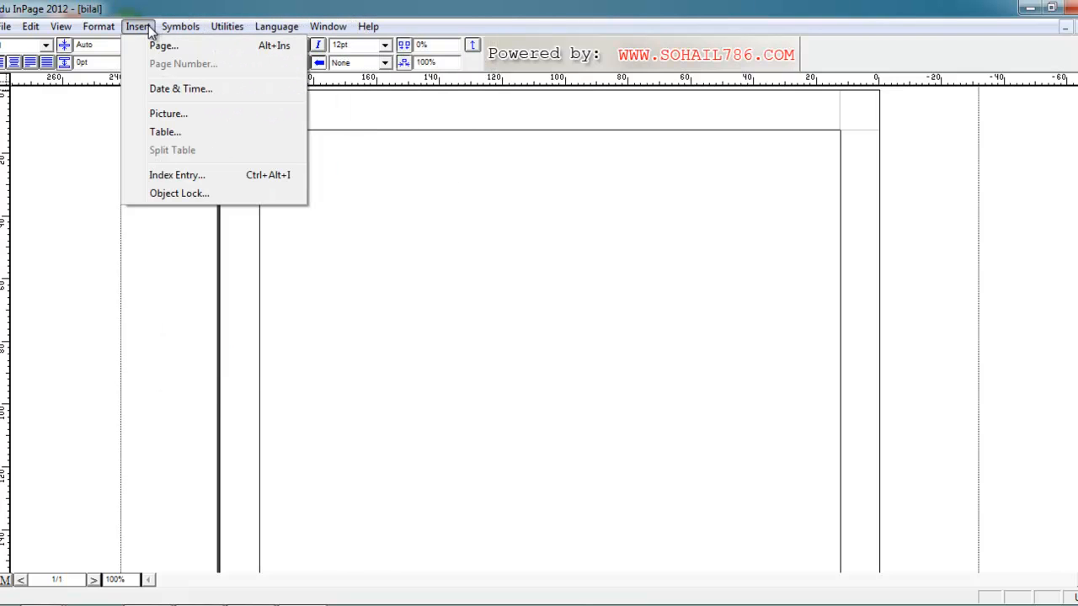
{"action": "mouse_move", "coordinate": [32, 29]}
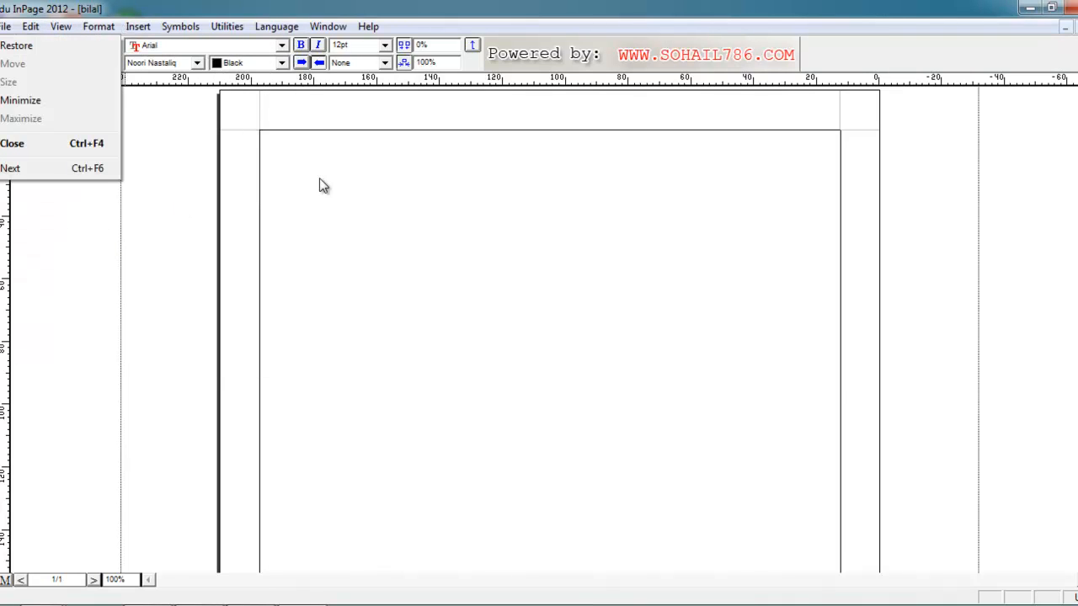
{"action": "left_click", "coordinate": [370, 169]}
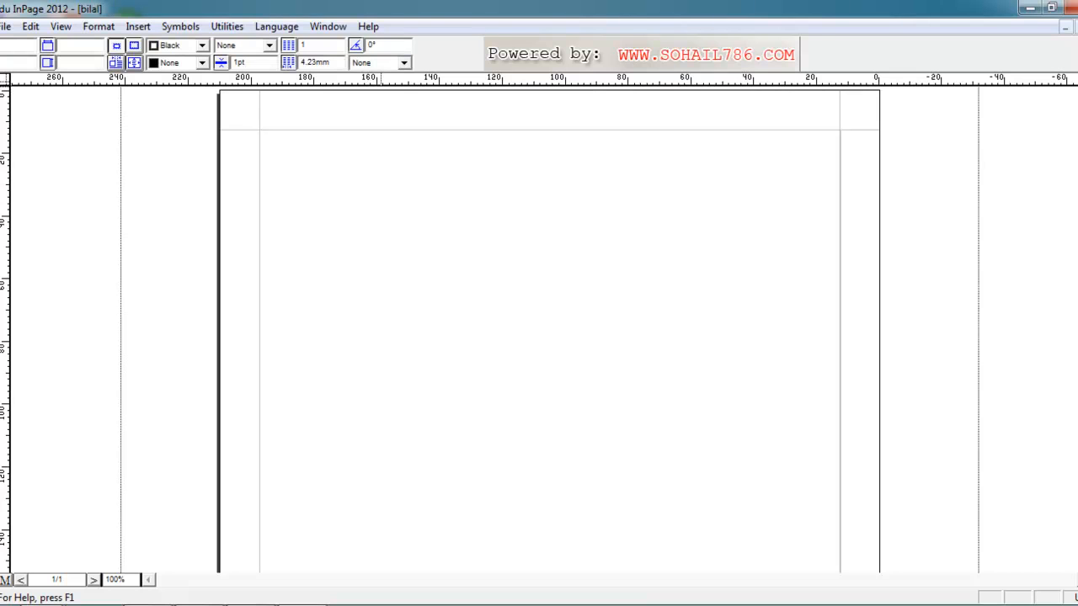
Draw a text box about 95.5 mm wide and 69 mm high in the upper part of the page and select it
{"action": "left_click_drag", "start_coordinate": [373, 173], "coordinate": [674, 390]}
{"action": "left_click", "coordinate": [612, 221]}
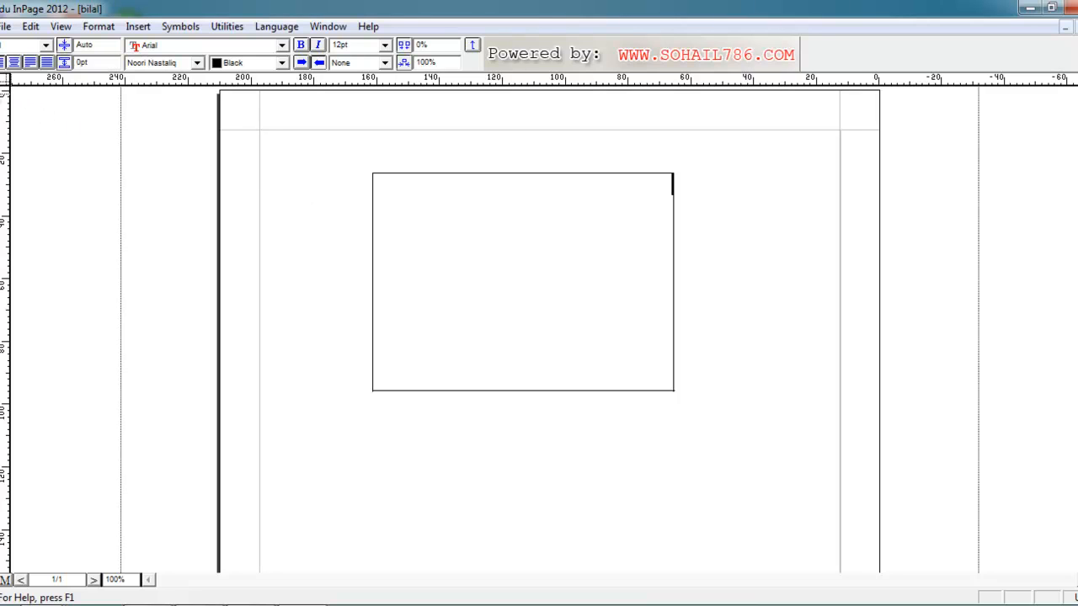
{"action": "left_click", "coordinate": [0, 95]}
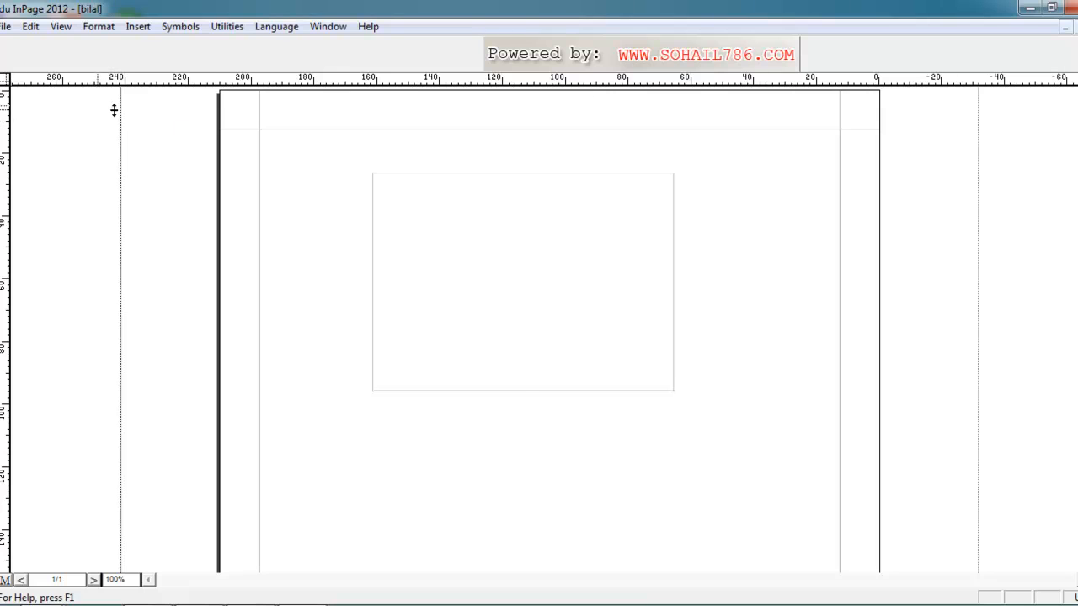
{"action": "left_click", "coordinate": [402, 185]}
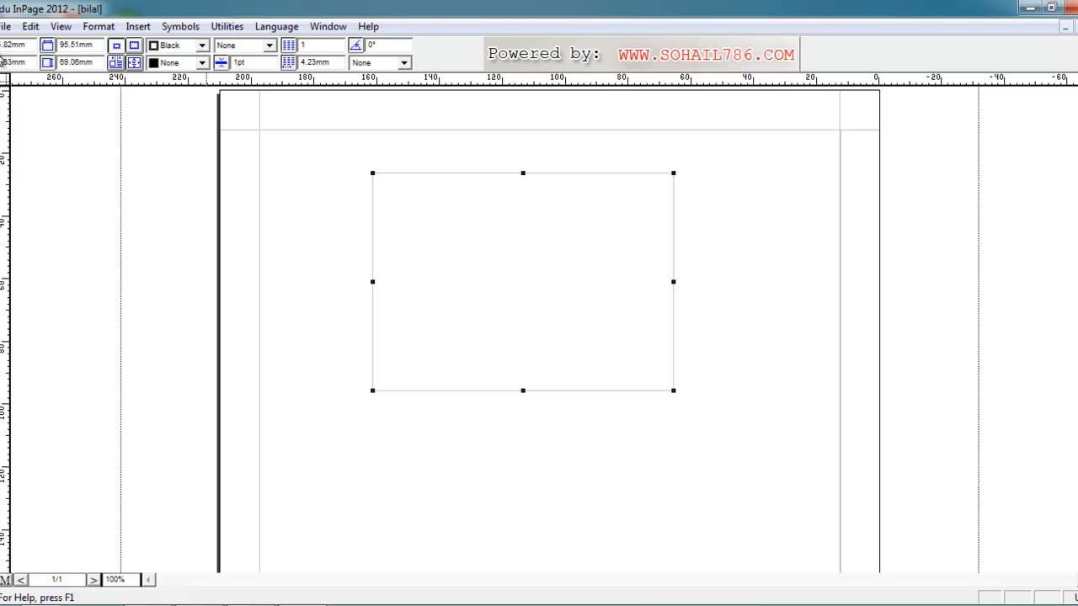
Give the selected text box a solid line border and set the border colour to Red
{"action": "double_click", "coordinate": [3, 47]}
{"action": "double_click", "coordinate": [76, 62]}
{"action": "left_click", "coordinate": [202, 46]}
{"action": "left_click", "coordinate": [206, 47]}
{"action": "left_click", "coordinate": [269, 46]}
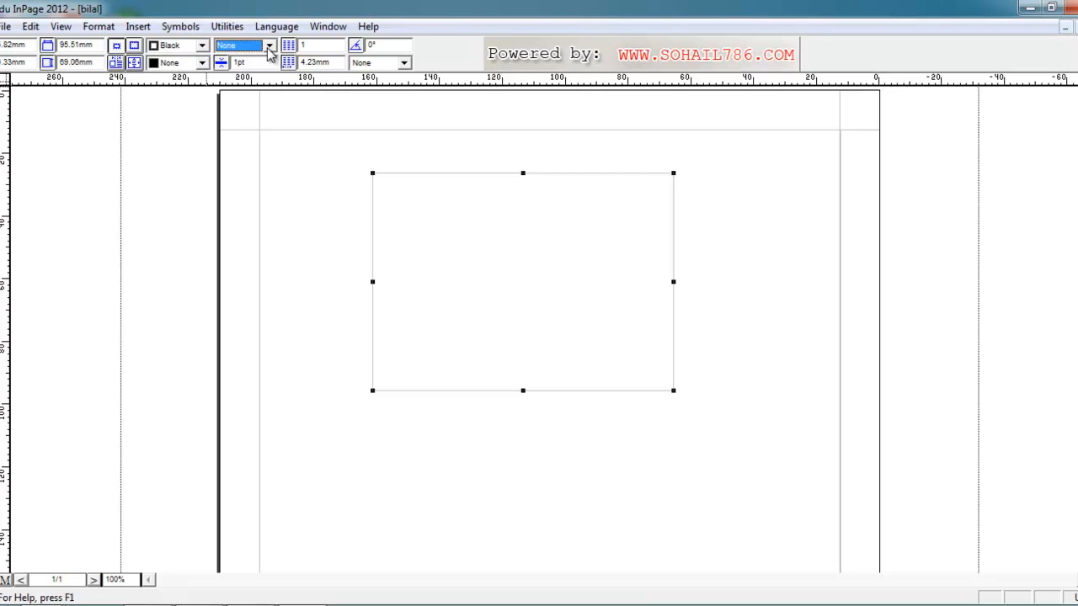
{"action": "left_click", "coordinate": [239, 97]}
{"action": "left_click", "coordinate": [202, 46]}
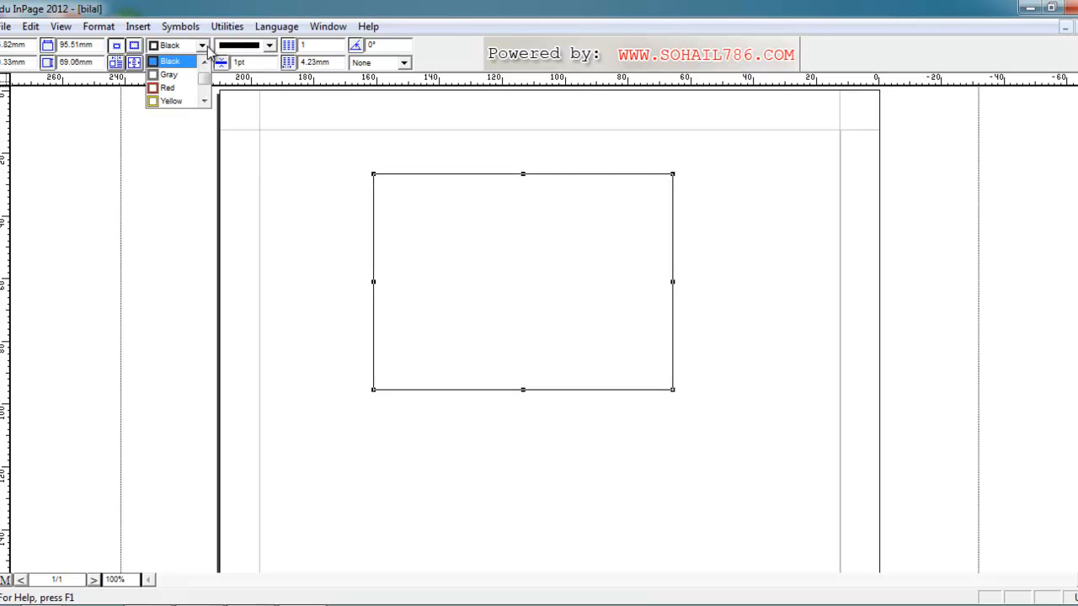
{"action": "left_click", "coordinate": [183, 89]}
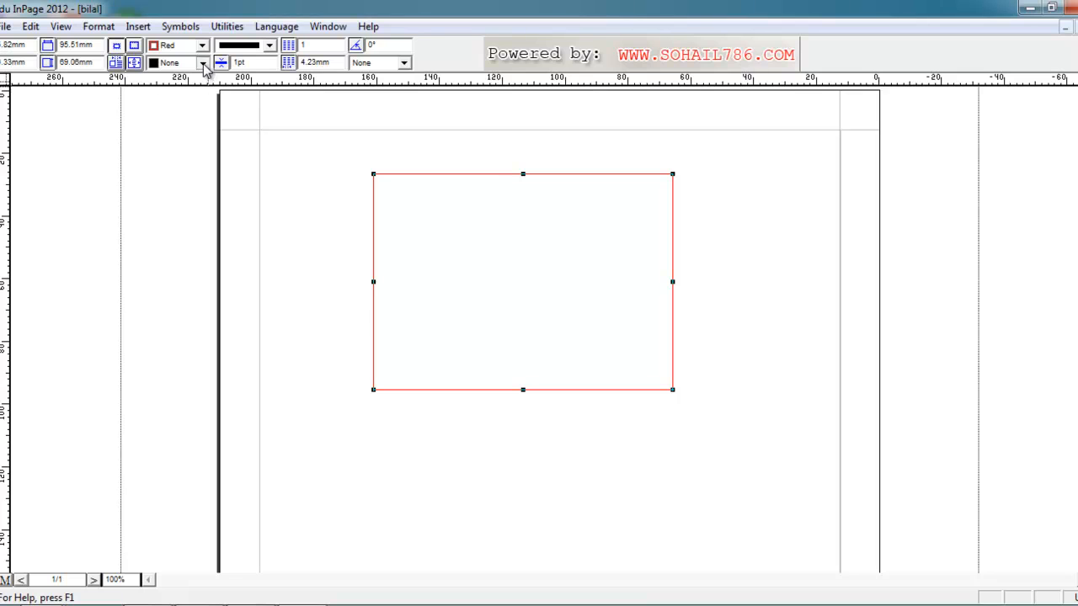
Fill the selected text box with Blue
{"action": "left_click", "coordinate": [202, 62]}
{"action": "scroll", "coordinate": [174, 108], "scroll_direction": "down", "scroll_amount": 2}
{"action": "left_click", "coordinate": [175, 108]}
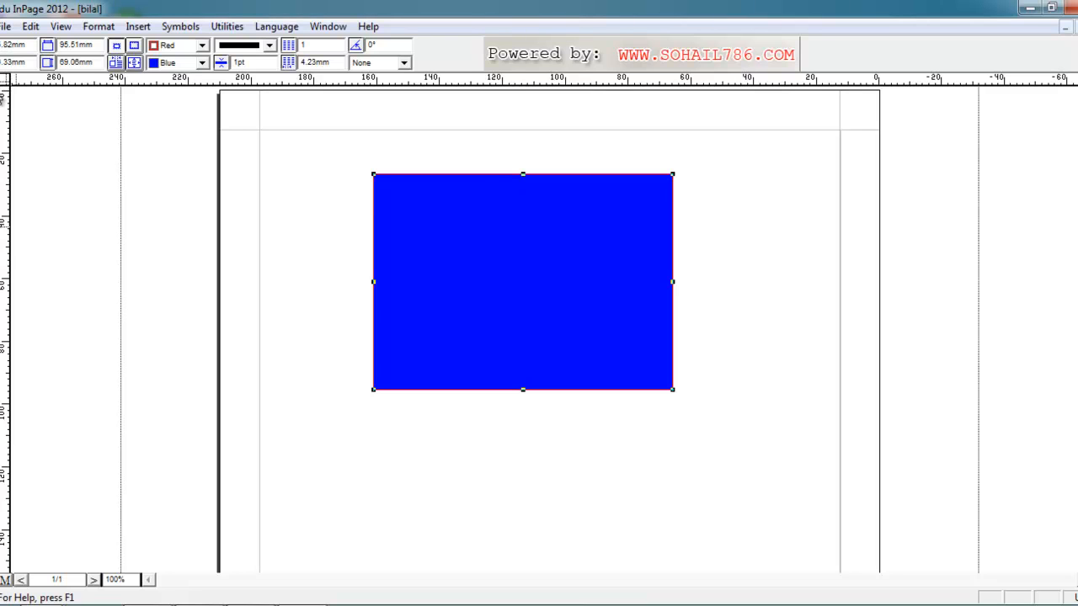
{"action": "left_click", "coordinate": [1, 115]}
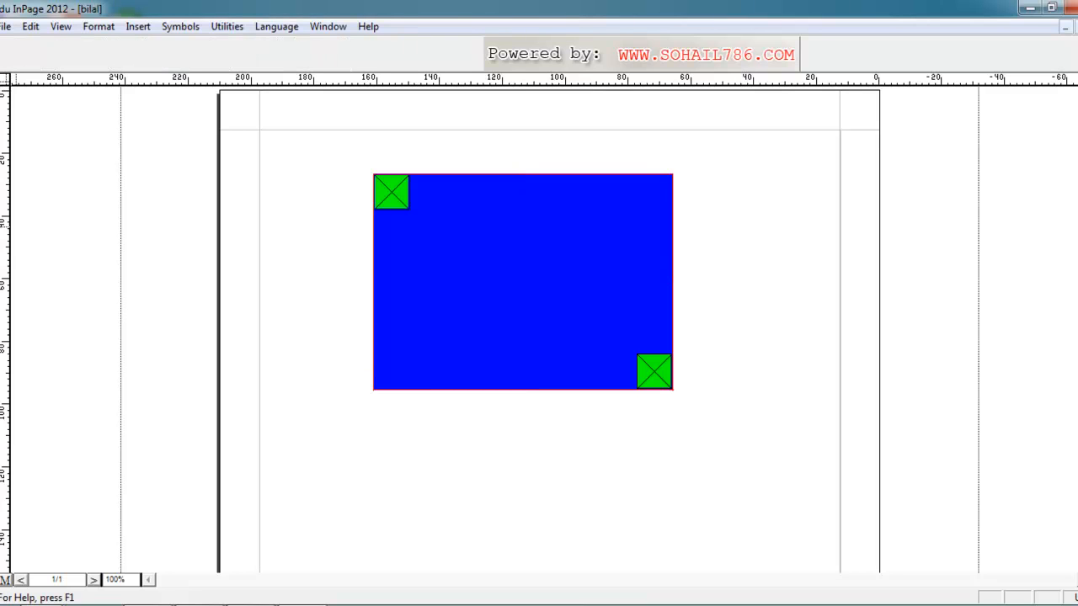
{"action": "left_click", "coordinate": [1, 169]}
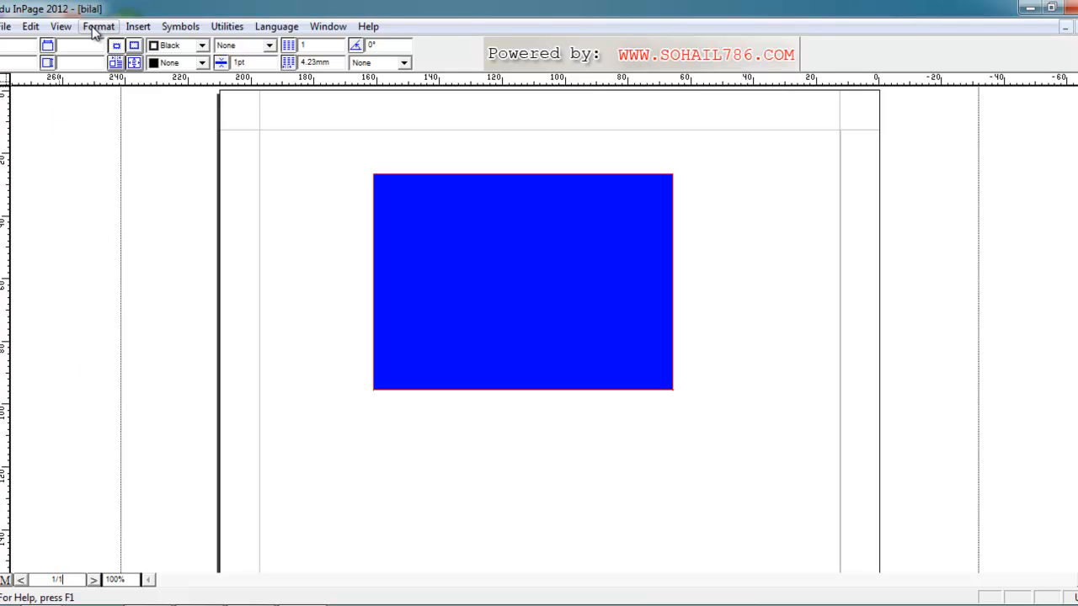
Insert five more pages into the document and page back and forth between the first two pages
{"action": "left_click", "coordinate": [177, 26]}
{"action": "left_click", "coordinate": [150, 43]}
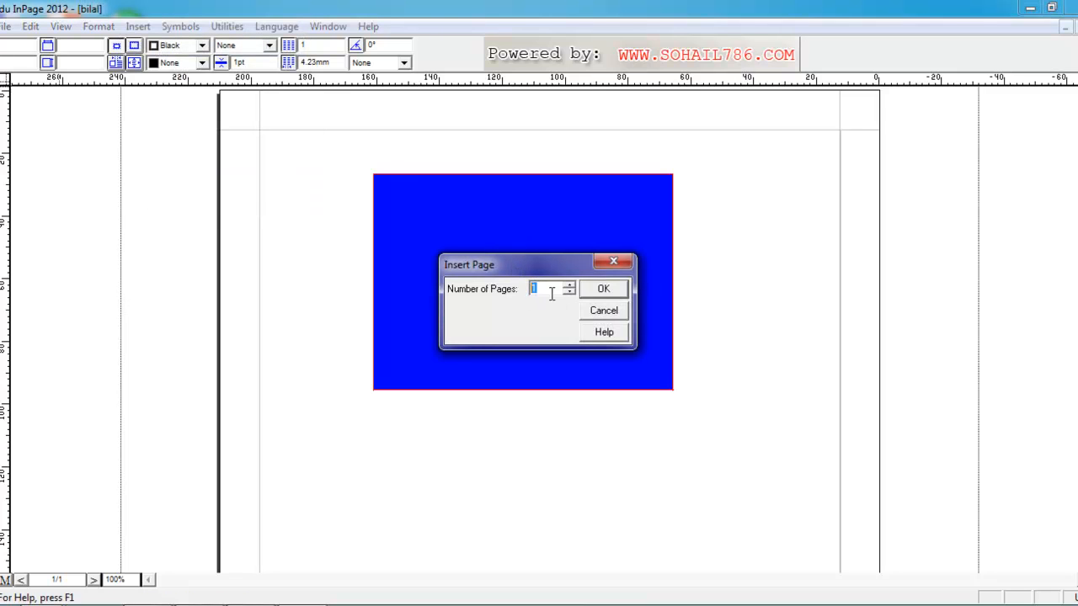
{"action": "left_click", "coordinate": [595, 295]}
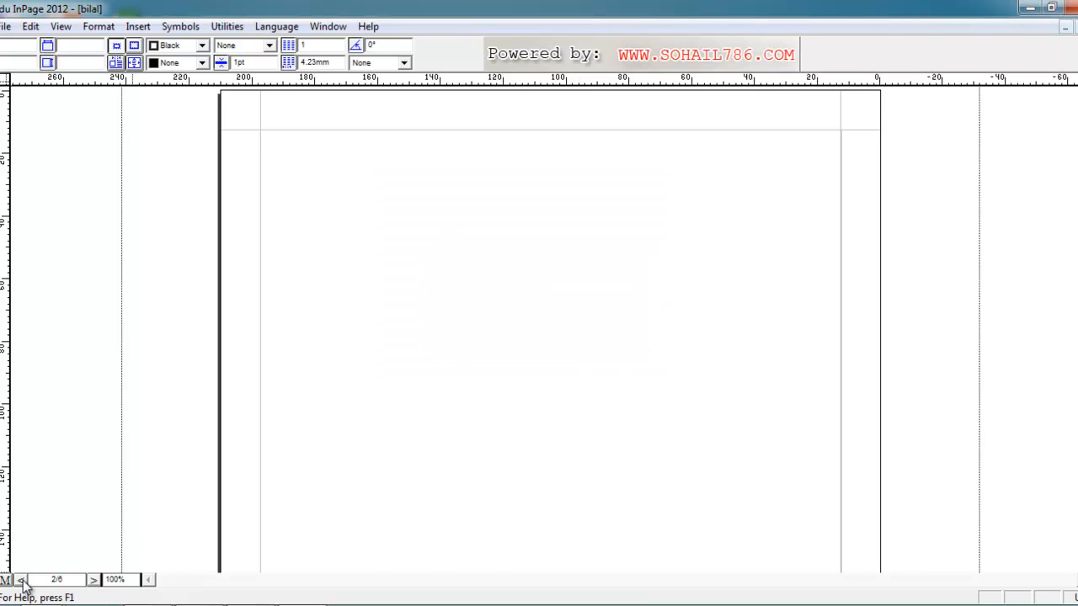
{"action": "left_click", "coordinate": [93, 582]}
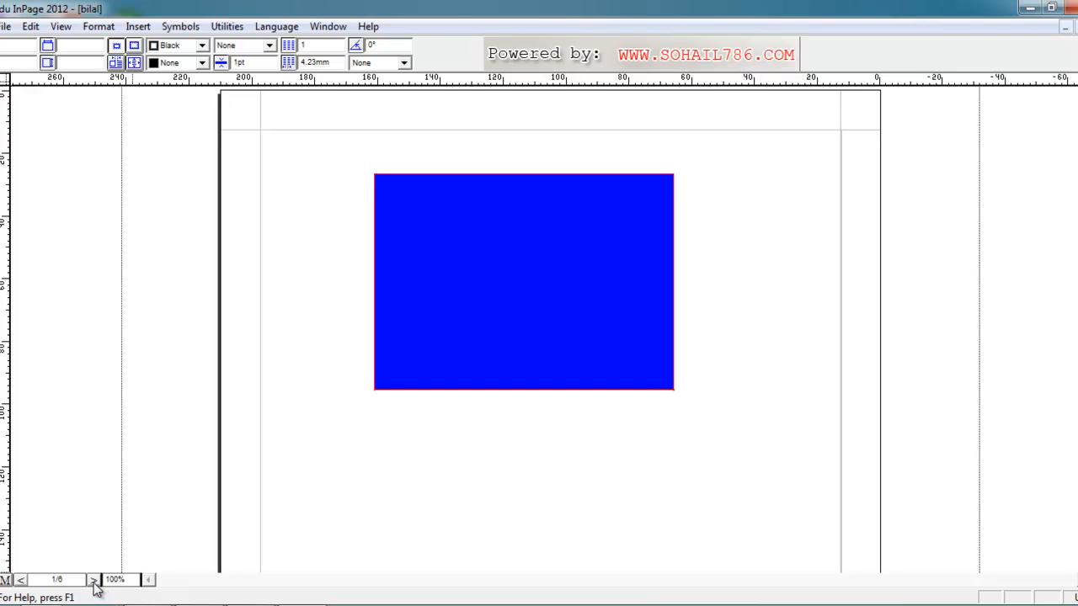
{"action": "left_click", "coordinate": [22, 581]}
{"action": "left_click", "coordinate": [93, 581]}
Set the page zoom to 200%
{"action": "left_click_drag", "start_coordinate": [127, 581], "coordinate": [108, 581]}
{"action": "left_click", "coordinate": [127, 580]}
{"action": "left_click_drag", "start_coordinate": [106, 581], "coordinate": [110, 582]}
{"action": "left_click", "coordinate": [111, 582]}
{"action": "left_click_drag", "start_coordinate": [110, 582], "coordinate": [106, 581]}
{"action": "type", "text": "2"}
{"action": "key", "text": "Return"}
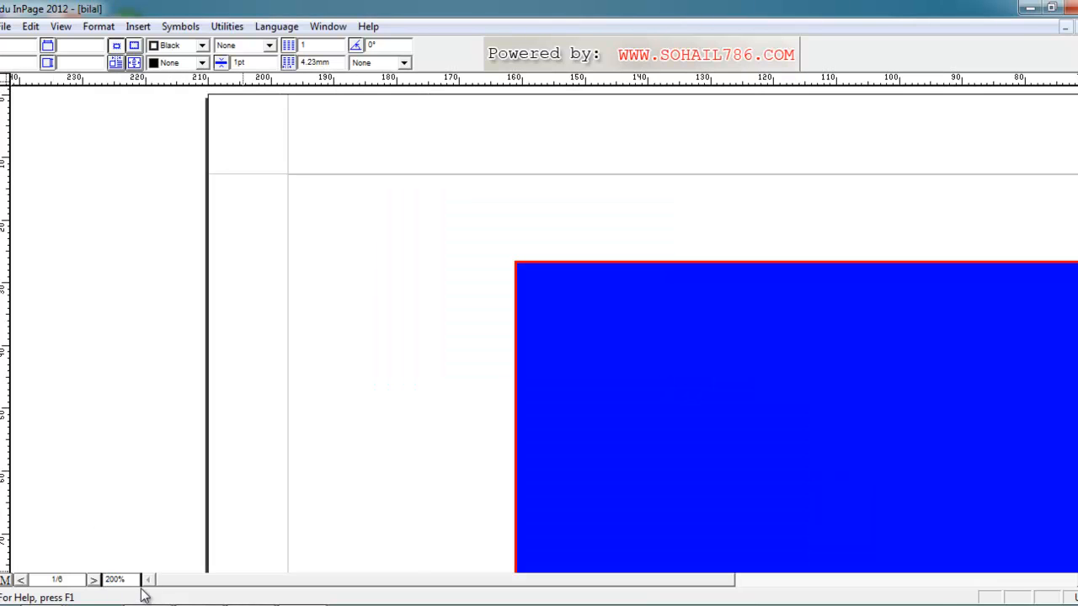
Draw a small box about 12 mm wide and 13 mm high inside the blue rectangle near its lower-left corner
{"action": "left_click_drag", "start_coordinate": [228, 585], "coordinate": [274, 593]}
{"action": "left_click", "coordinate": [300, 499]}
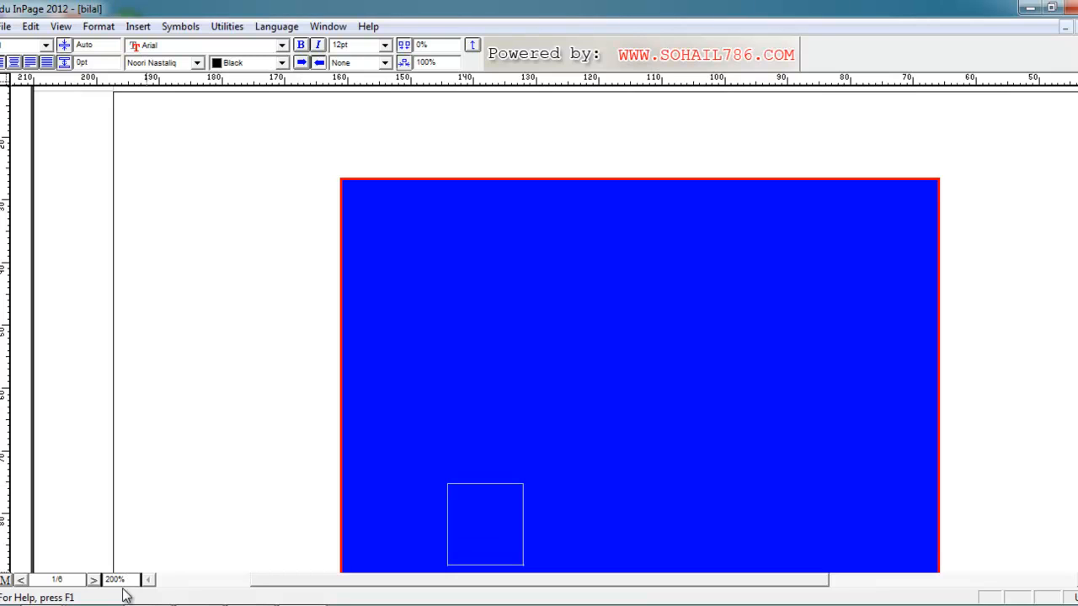
Set the page zoom to 50% and return it to 100%
{"action": "left_click_drag", "start_coordinate": [111, 581], "coordinate": [107, 581]}
{"action": "key", "text": "Delete"}
{"action": "key", "text": "Delete"}
{"action": "key", "text": "Delete"}
{"action": "type", "text": "5"}
{"action": "key", "text": "Return"}
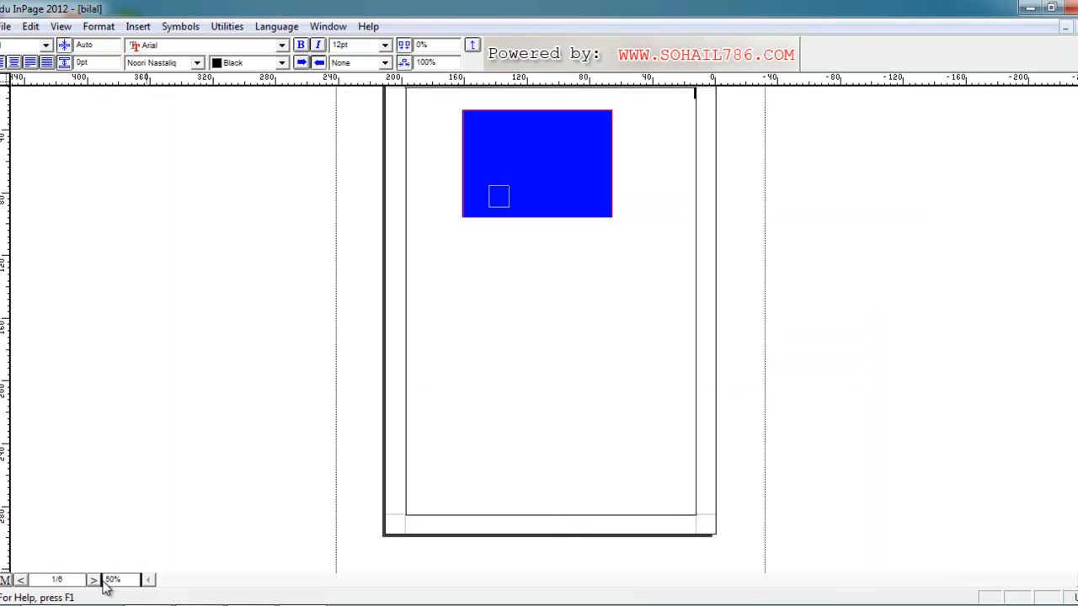
{"action": "left_click_drag", "start_coordinate": [107, 582], "coordinate": [101, 581]}
{"action": "key", "text": "Return"}
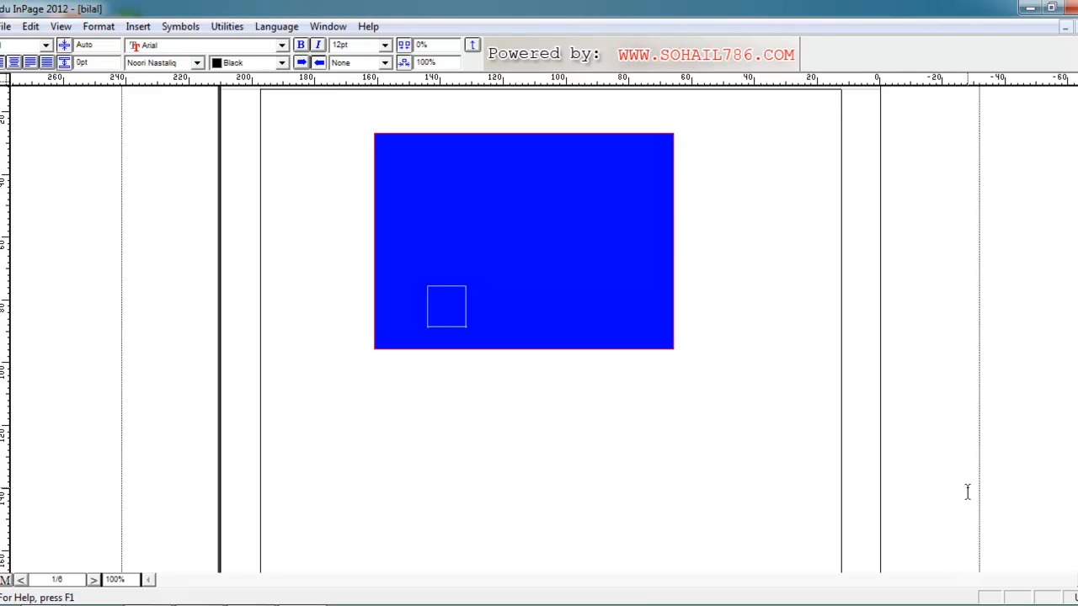
Enter sample Urdu letters on the first line of the page's text frame, followed by the English text "dfgdgdgdfgdfgdfgd"
{"action": "scroll", "coordinate": [999, 277], "scroll_direction": "up", "scroll_amount": 3}
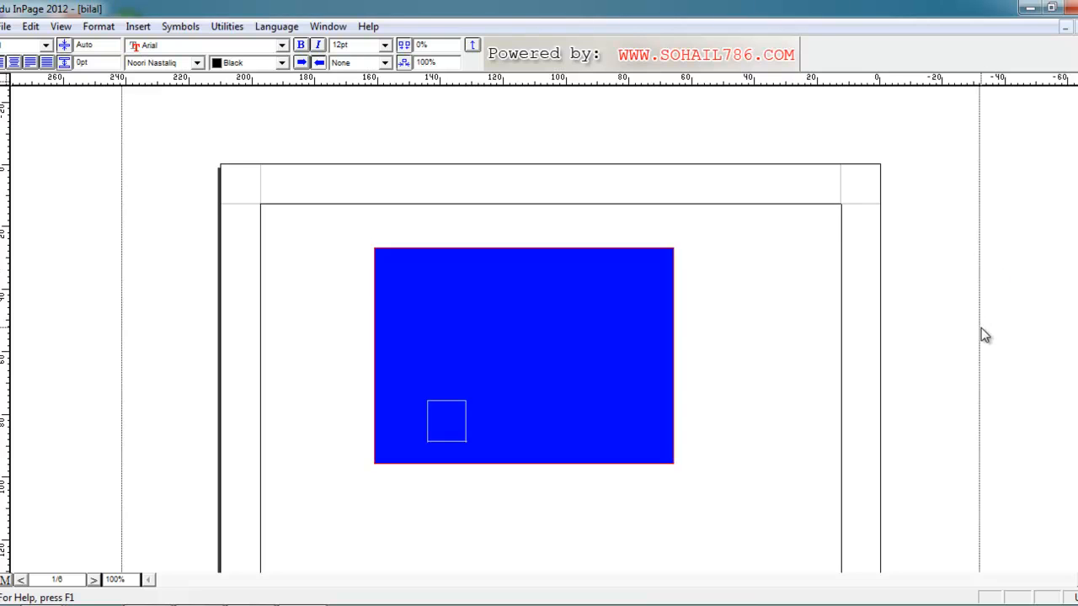
{"action": "type", "text": "ڈگڈگڈگڈگڈگڈگڈن"}
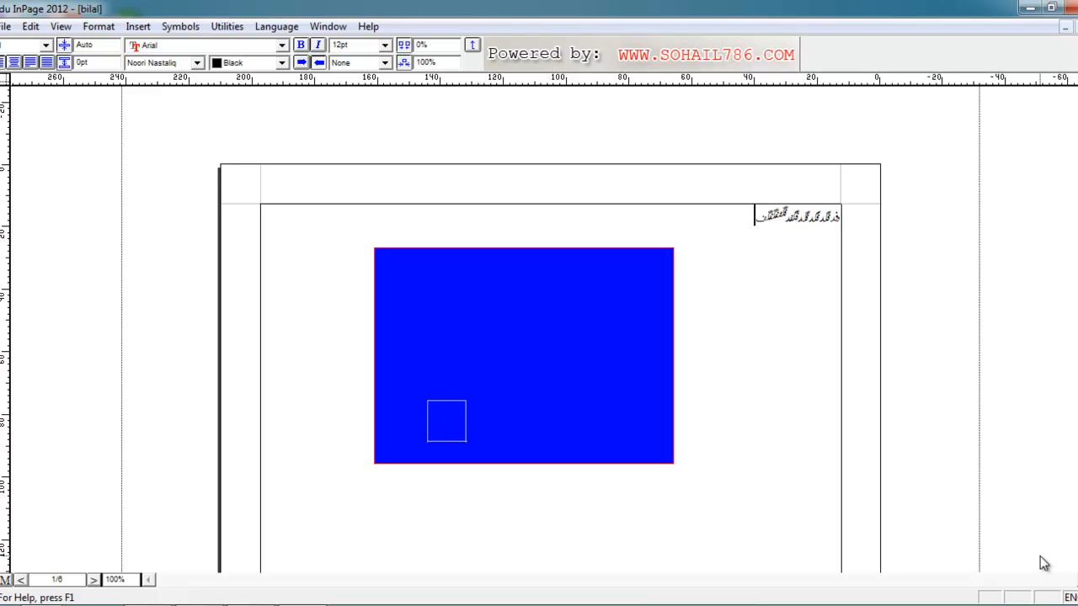
{"action": "type", "text": "dfgdgdgdfgdfgdfgd"}
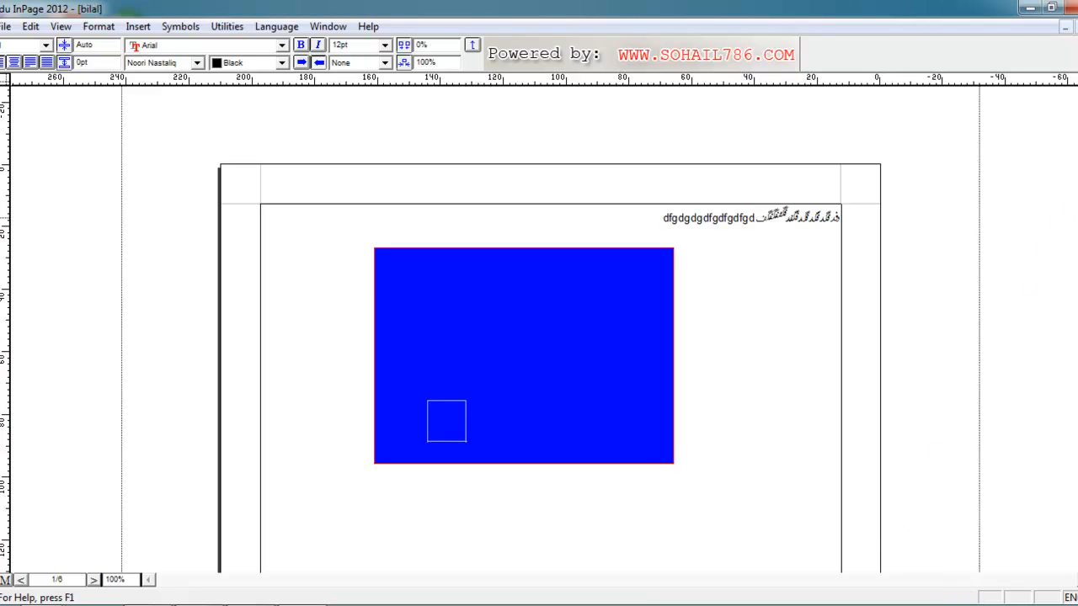
{"action": "scroll", "coordinate": [539, 337], "scroll_direction": "down", "scroll_amount": 3}
{"action": "scroll", "coordinate": [539, 336], "scroll_direction": "down", "scroll_amount": 2}
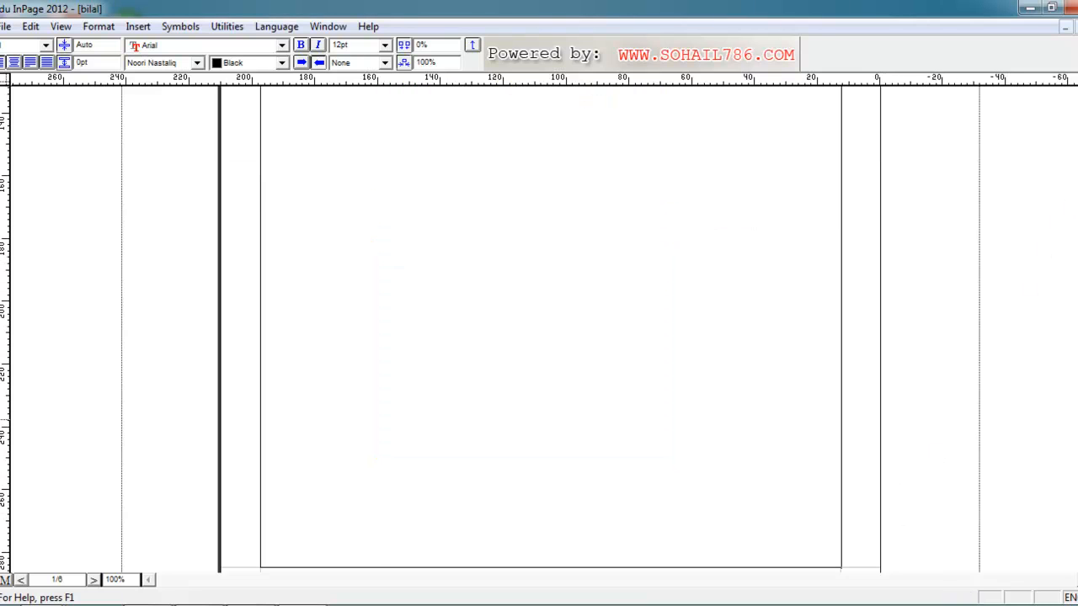
{"action": "scroll", "coordinate": [539, 337], "scroll_direction": "up", "scroll_amount": 5}
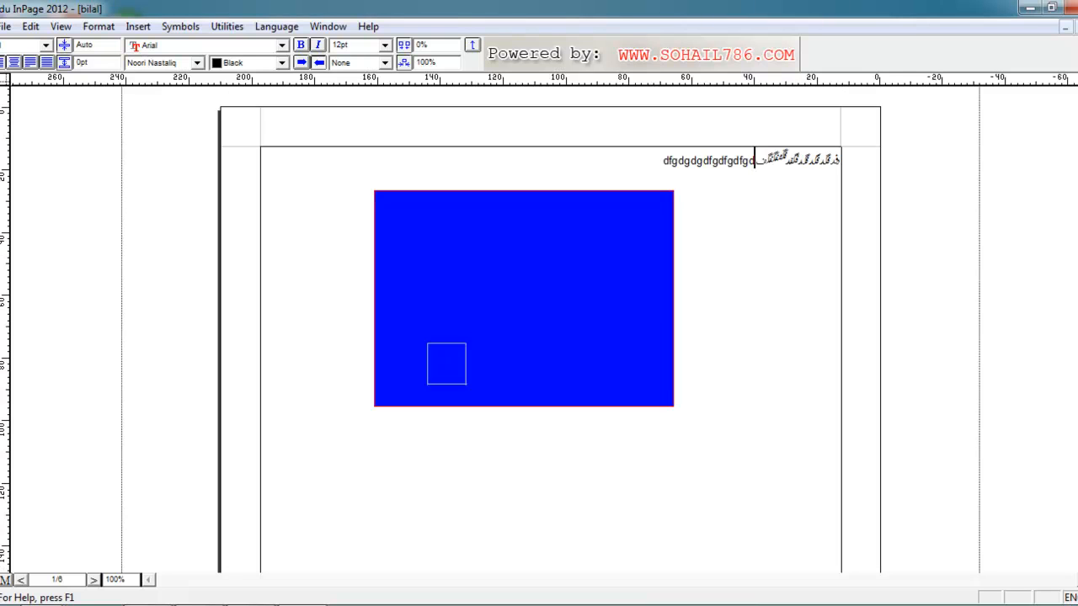
{"action": "scroll", "coordinate": [539, 337], "scroll_direction": "down", "scroll_amount": 2}
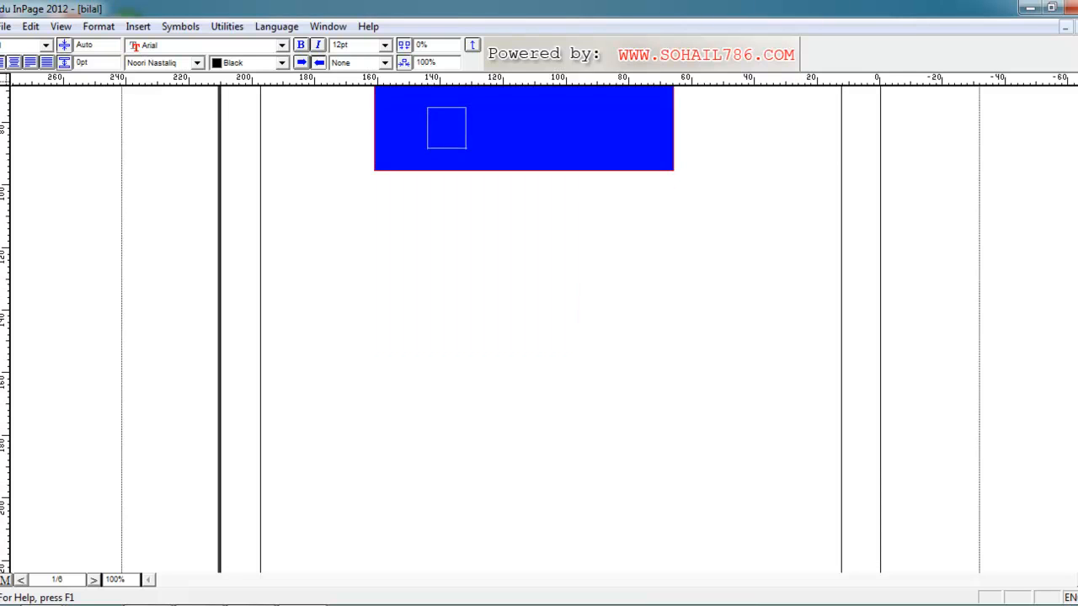
{"action": "scroll", "coordinate": [579, 304], "scroll_direction": "up", "scroll_amount": 2}
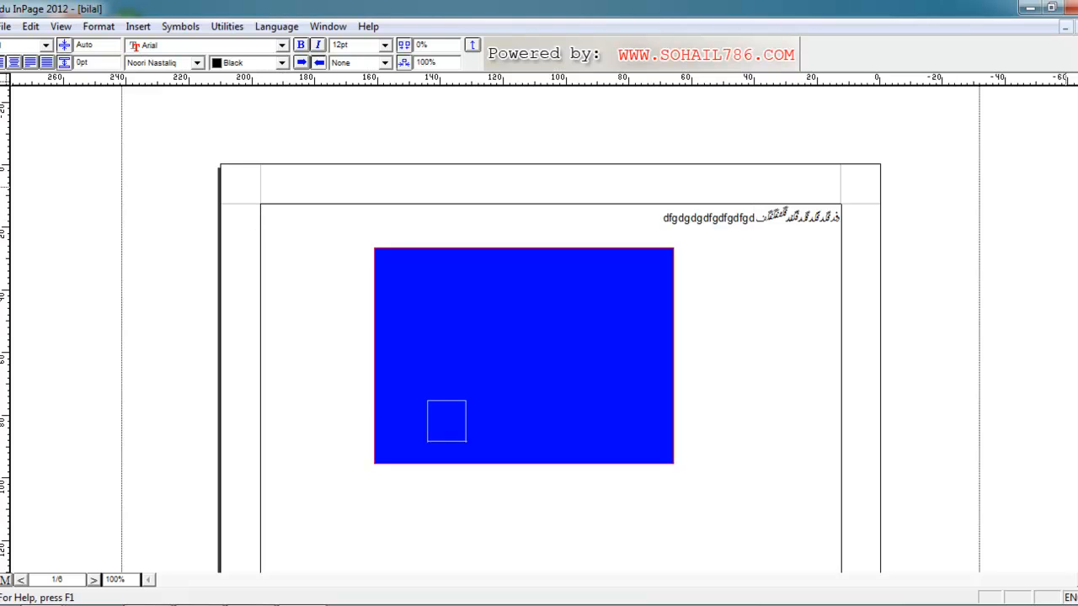
{"action": "scroll", "coordinate": [416, 168], "scroll_direction": "down", "scroll_amount": 3}
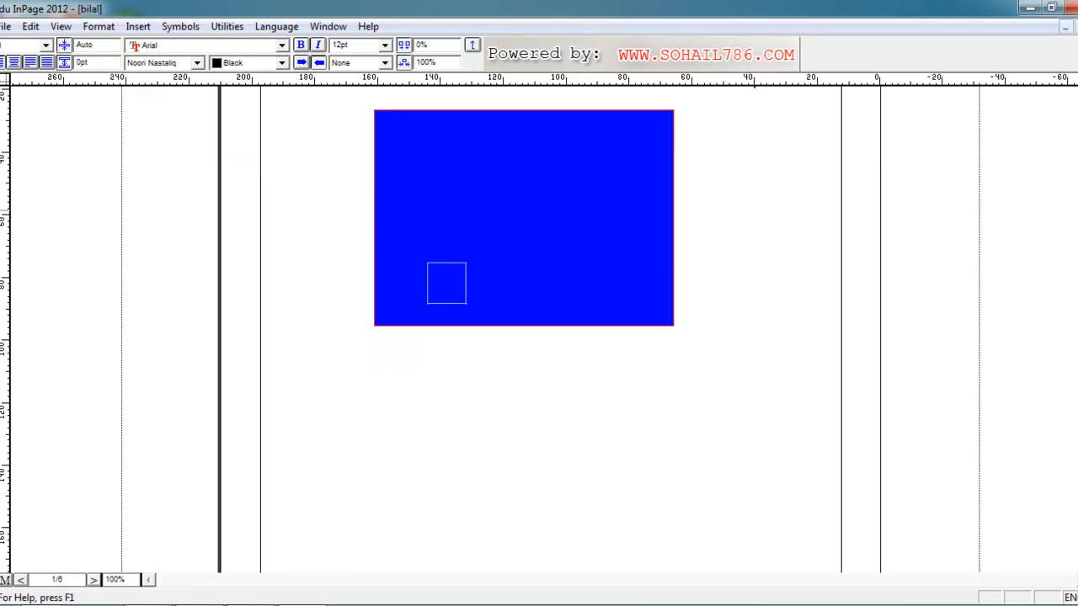
{"action": "scroll", "coordinate": [392, 203], "scroll_direction": "up", "scroll_amount": 3}
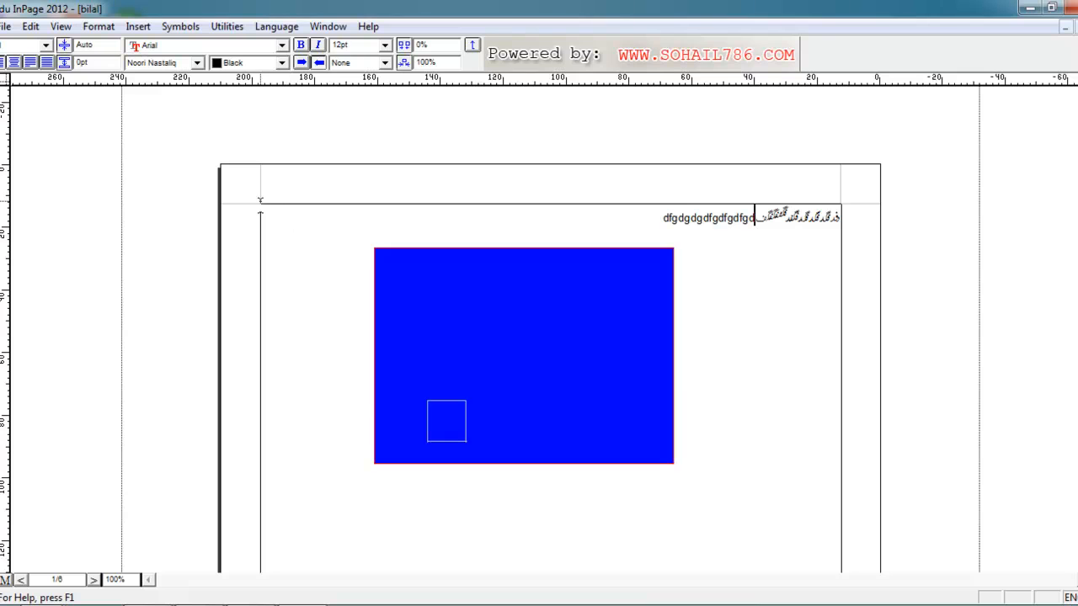
Delete the blue rectangle from the page, leaving the small box in place
{"action": "left_click", "coordinate": [224, 192]}
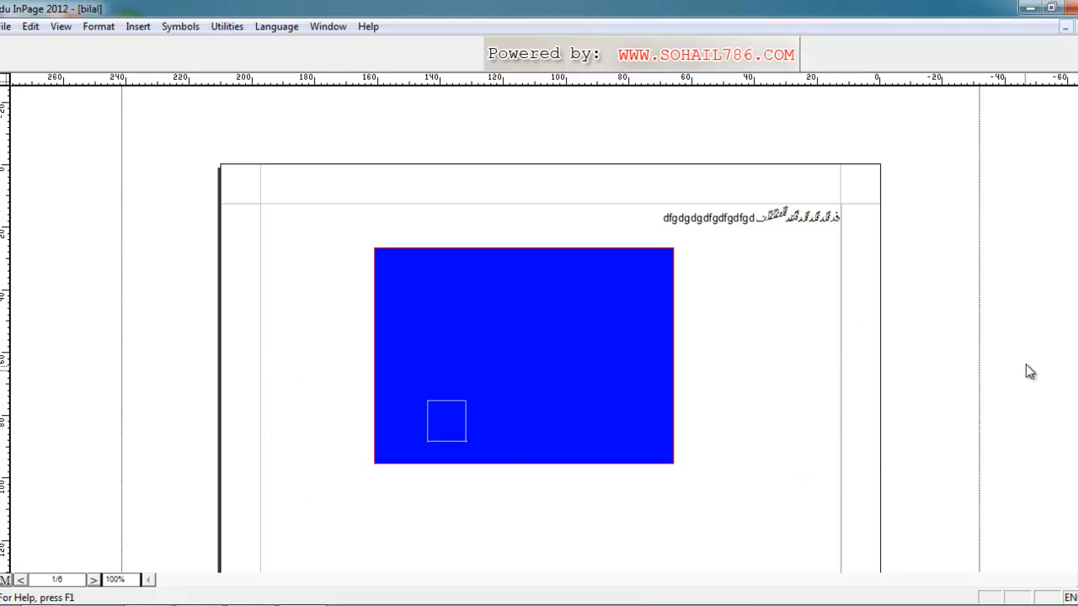
{"action": "scroll", "coordinate": [539, 329], "scroll_direction": "down", "scroll_amount": 5}
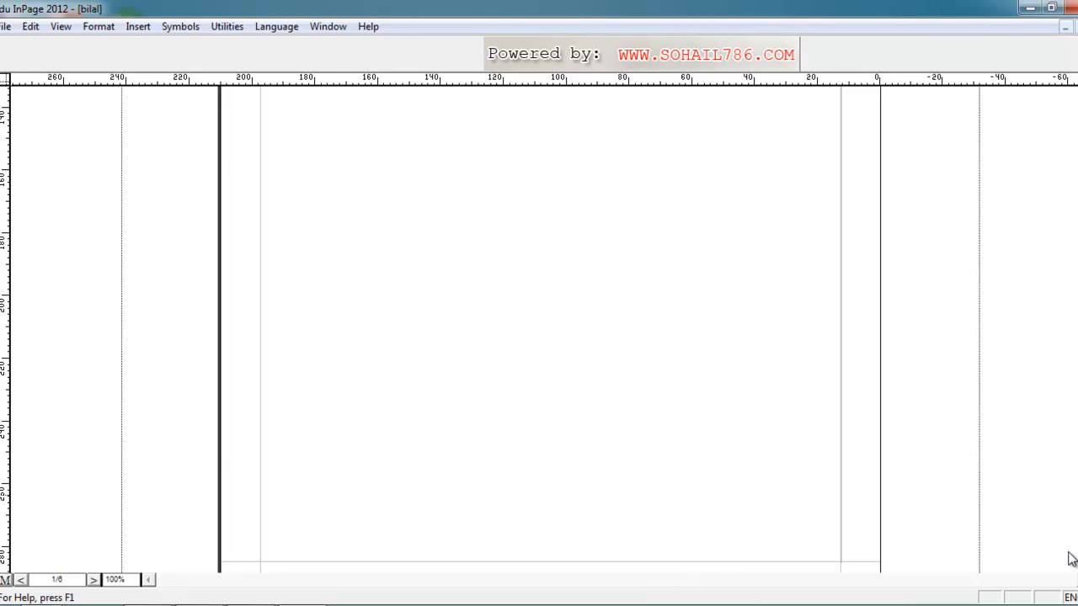
{"action": "scroll", "coordinate": [539, 329], "scroll_direction": "down", "scroll_amount": 1}
{"action": "scroll", "coordinate": [539, 328], "scroll_direction": "up", "scroll_amount": 7}
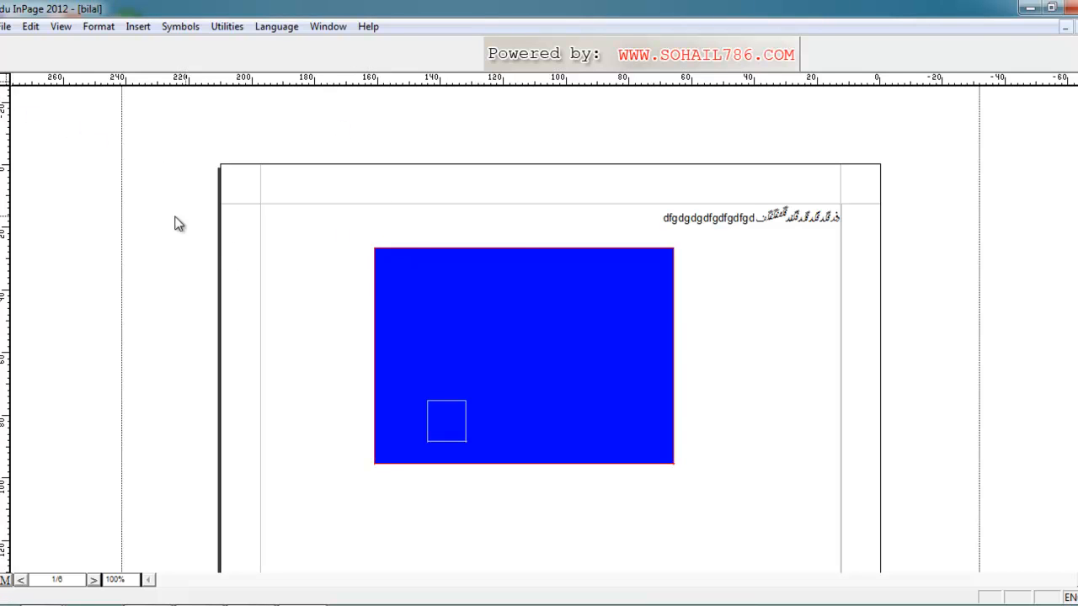
{"action": "left_click", "coordinate": [377, 286]}
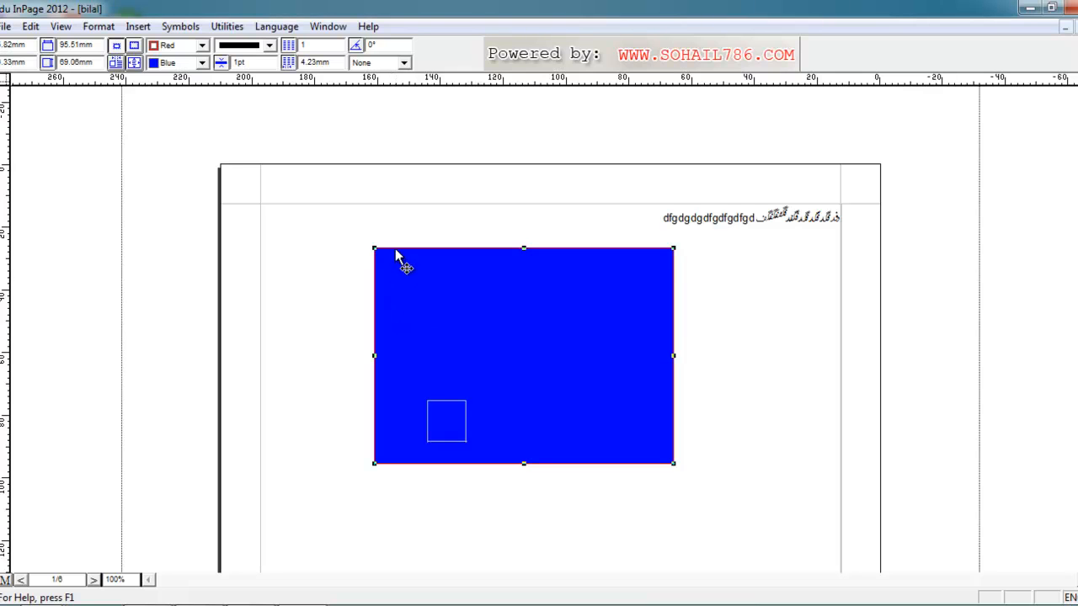
{"action": "key", "text": "Delete"}
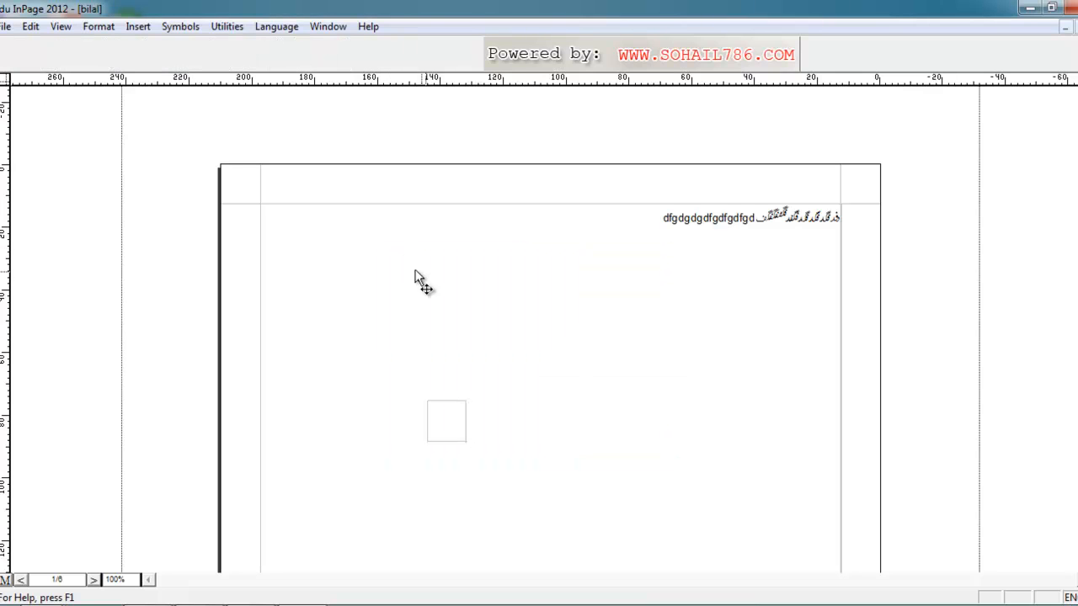
Delete all the Urdu and English sample text on the first line of the page's text frame
{"action": "left_click", "coordinate": [681, 223]}
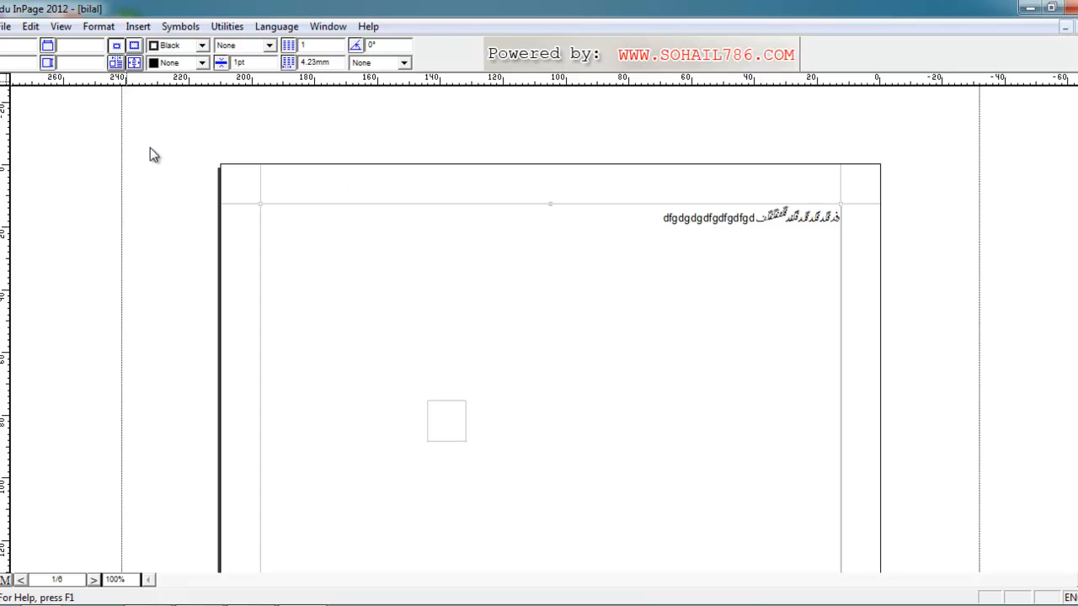
{"action": "left_click", "coordinate": [1, 123]}
{"action": "left_click", "coordinate": [651, 223]}
{"action": "left_click_drag", "start_coordinate": [651, 223], "coordinate": [909, 212]}
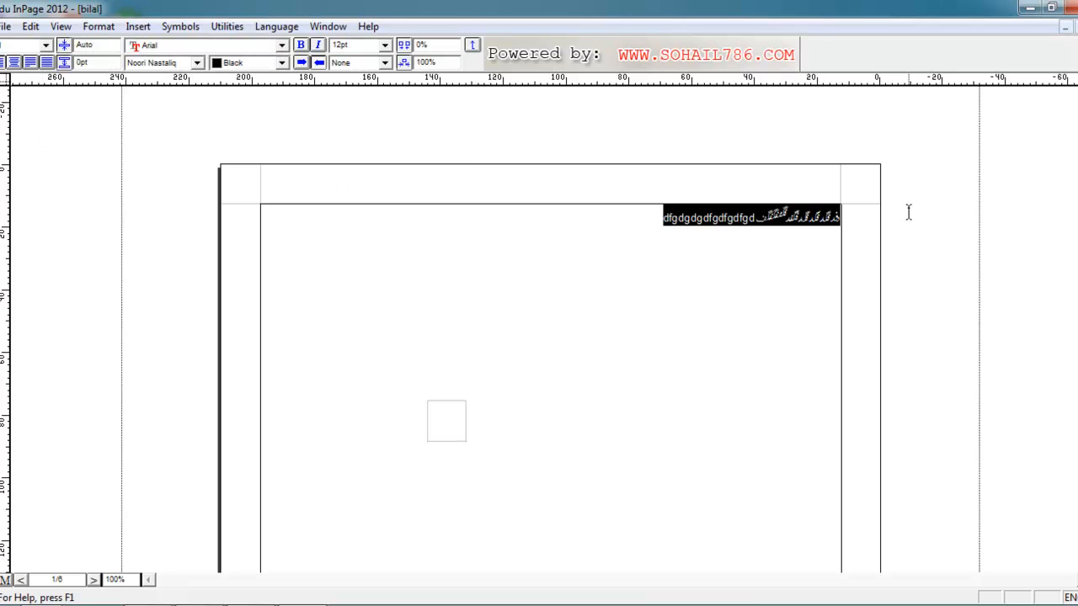
{"action": "key", "text": "Delete"}
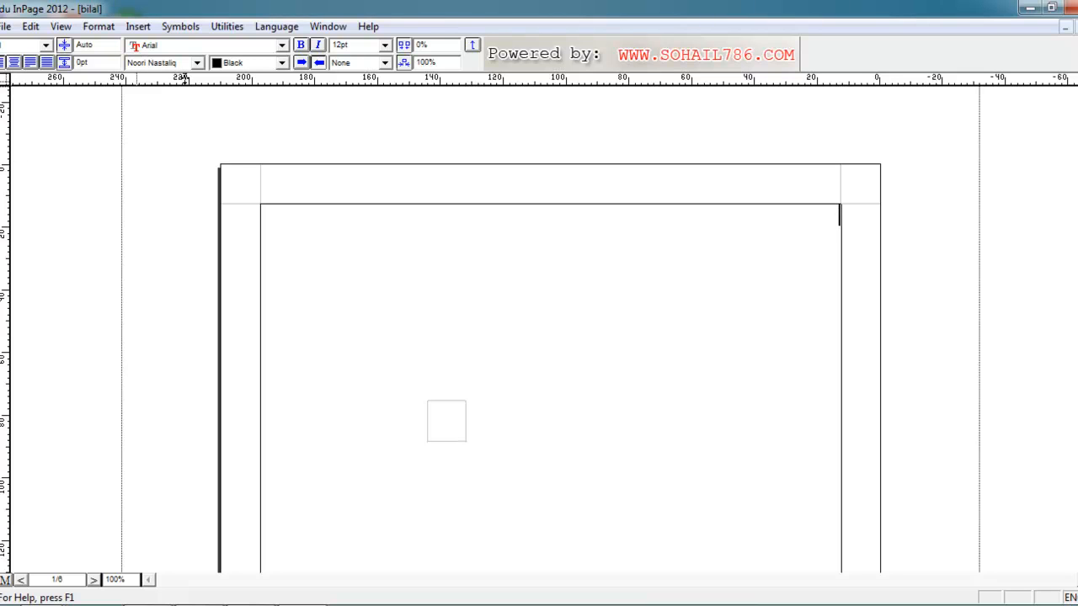
Place four horizontal guides across the page at about 27, 42, 58 and 68 mm on the vertical ruler
{"action": "left_click_drag", "start_coordinate": [309, 81], "coordinate": [352, 249]}
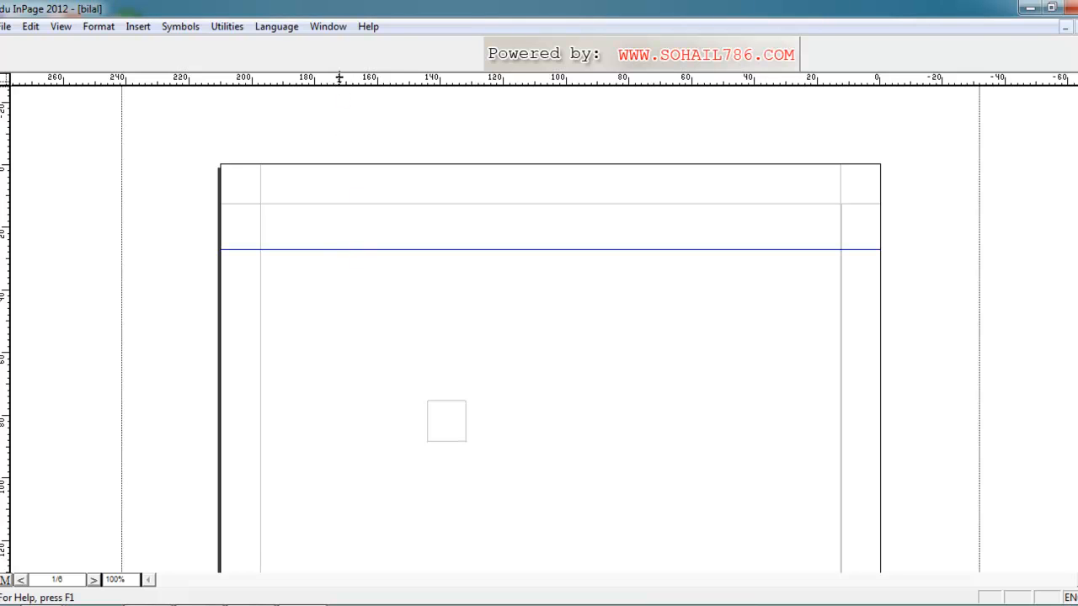
{"action": "left_click_drag", "start_coordinate": [340, 77], "coordinate": [354, 297]}
{"action": "left_click_drag", "start_coordinate": [335, 84], "coordinate": [347, 347]}
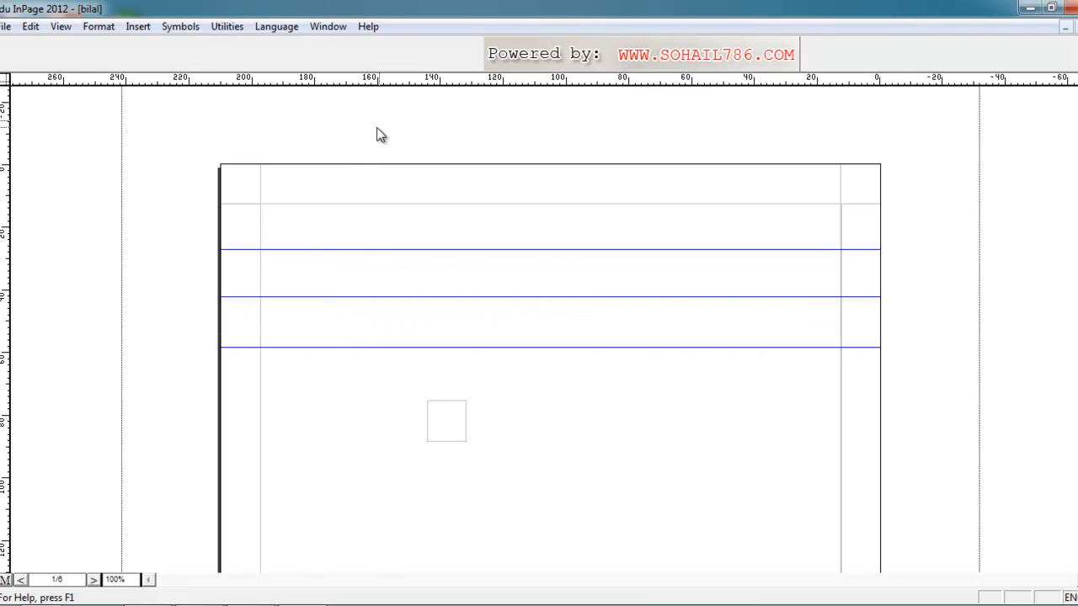
{"action": "left_click_drag", "start_coordinate": [385, 78], "coordinate": [378, 379]}
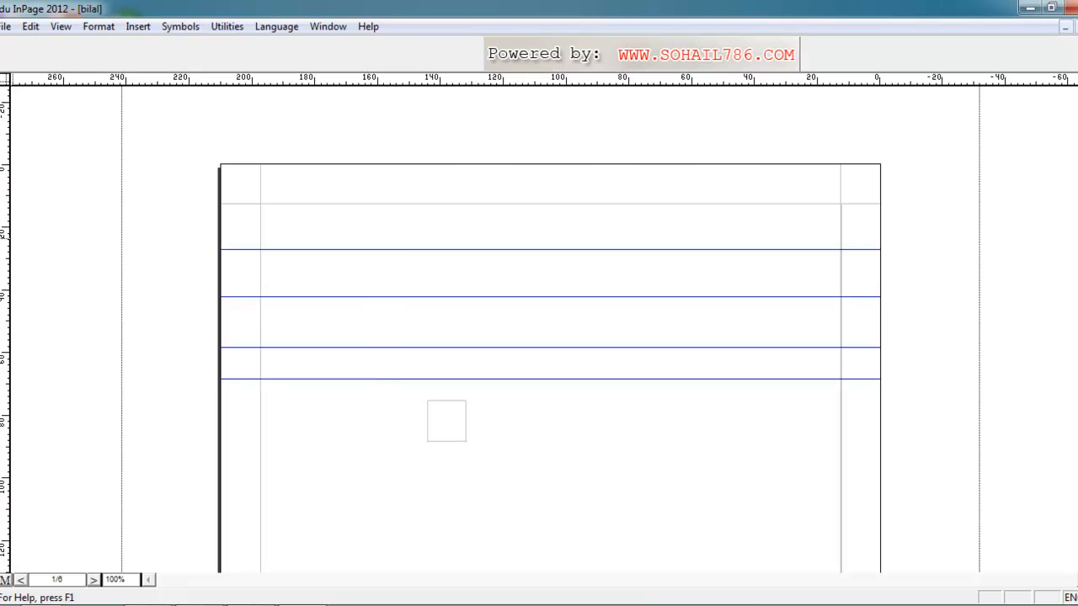
Place four vertical guides on the page at about 173, 144, 108 and 84 mm on the horizontal ruler
{"action": "left_click_drag", "start_coordinate": [5, 192], "coordinate": [336, 224]}
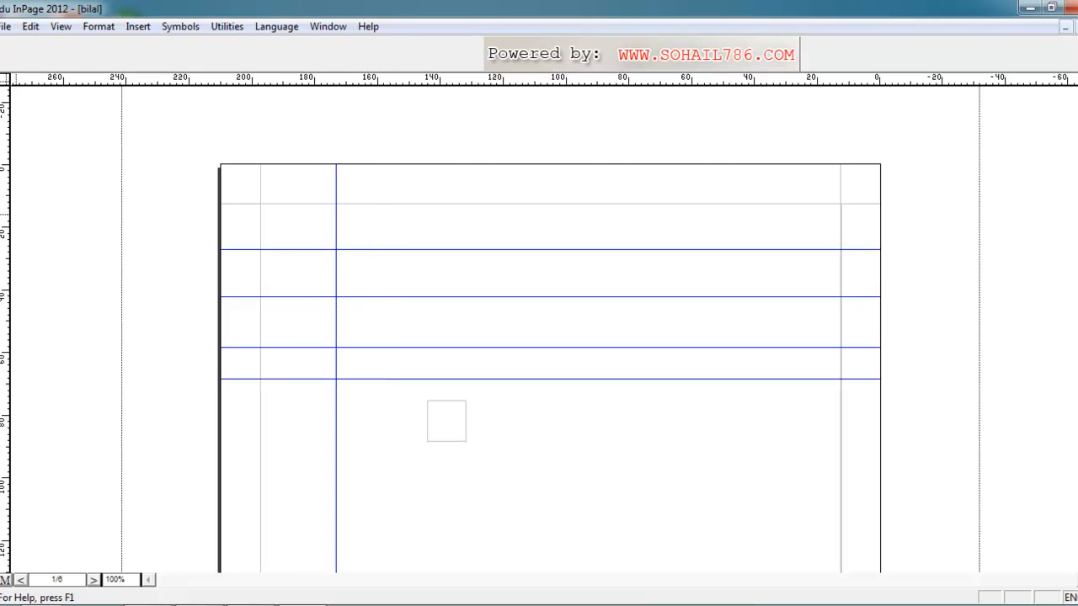
{"action": "left_click_drag", "start_coordinate": [3, 196], "coordinate": [427, 228]}
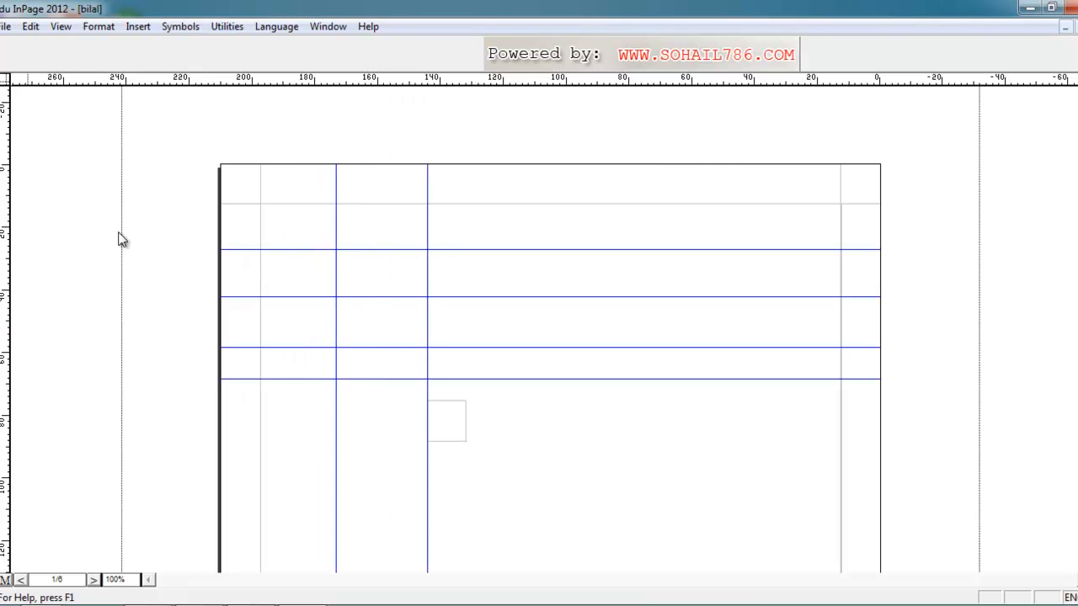
{"action": "left_click_drag", "start_coordinate": [5, 187], "coordinate": [539, 197]}
{"action": "left_click_drag", "start_coordinate": [32, 216], "coordinate": [587, 214]}
{"action": "left_click_drag", "start_coordinate": [5, 156], "coordinate": [618, 248]}
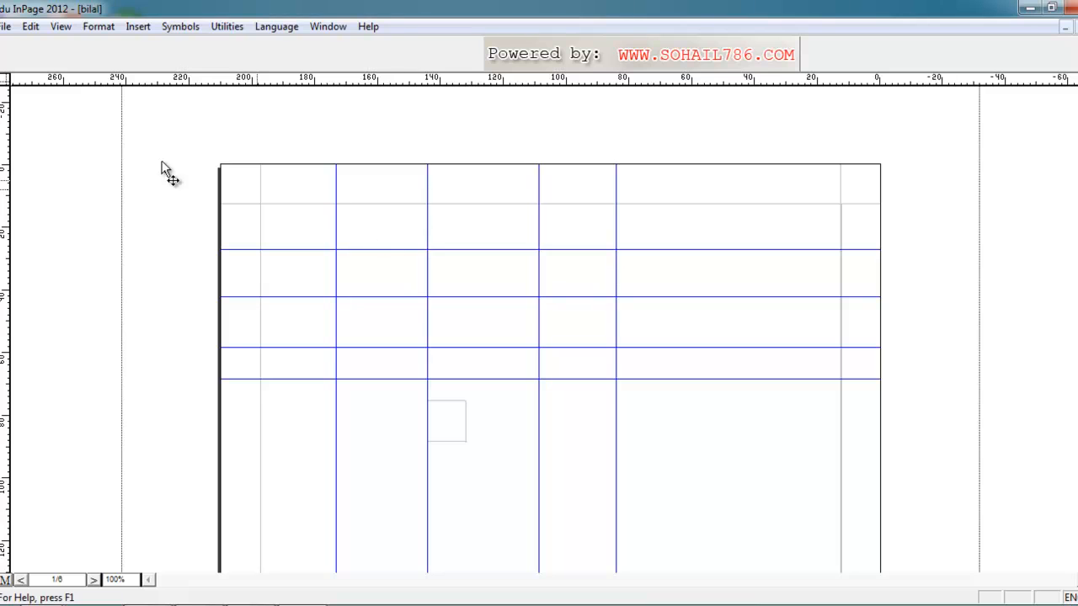
Remove the four horizontal guides from the page
{"action": "left_click", "coordinate": [426, 228]}
{"action": "left_click", "coordinate": [427, 228]}
{"action": "left_click_drag", "start_coordinate": [403, 250], "coordinate": [421, 78]}
{"action": "left_click_drag", "start_coordinate": [377, 296], "coordinate": [421, 75]}
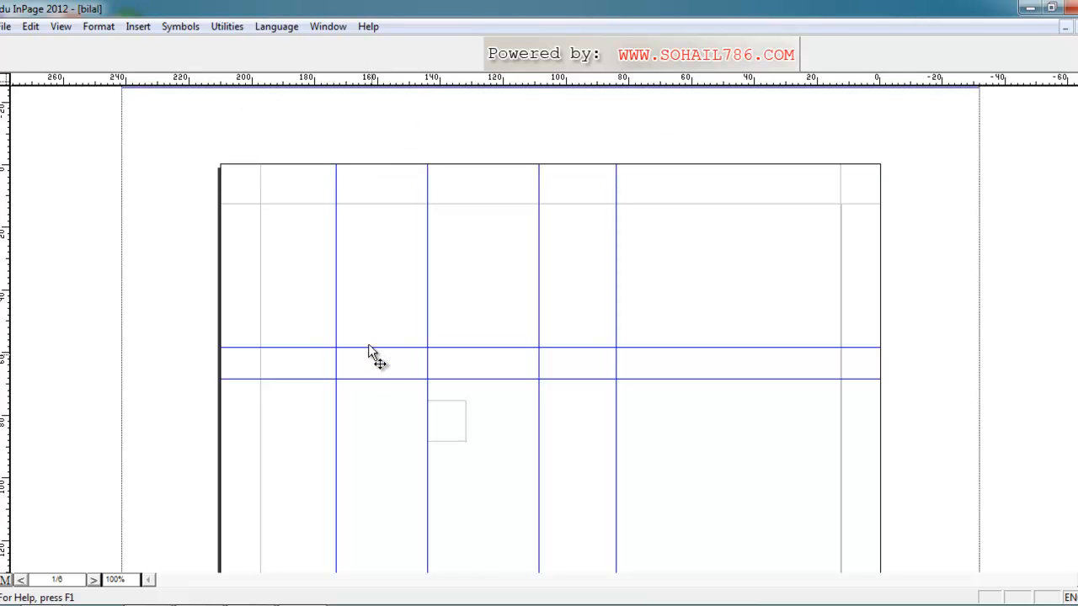
{"action": "left_click_drag", "start_coordinate": [377, 347], "coordinate": [378, 297]}
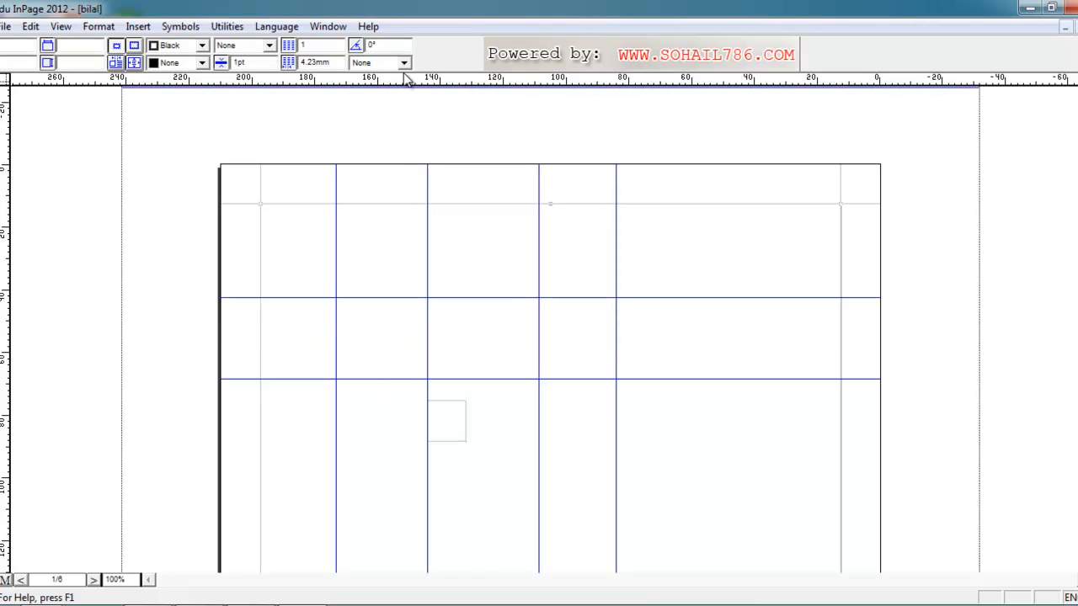
{"action": "left_click_drag", "start_coordinate": [409, 297], "coordinate": [427, 71]}
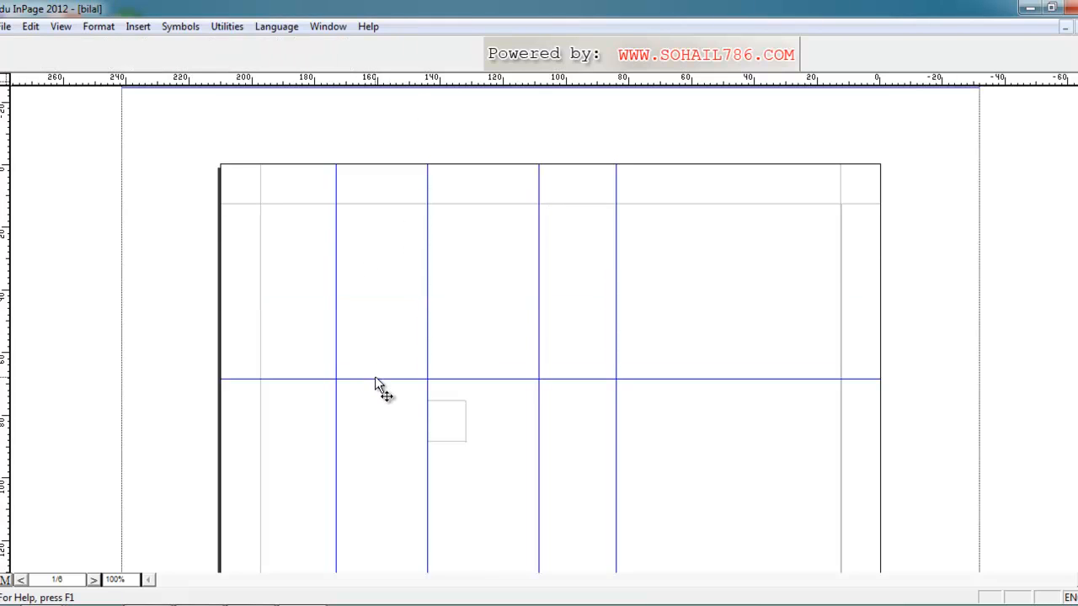
{"action": "left_click_drag", "start_coordinate": [375, 379], "coordinate": [428, 80]}
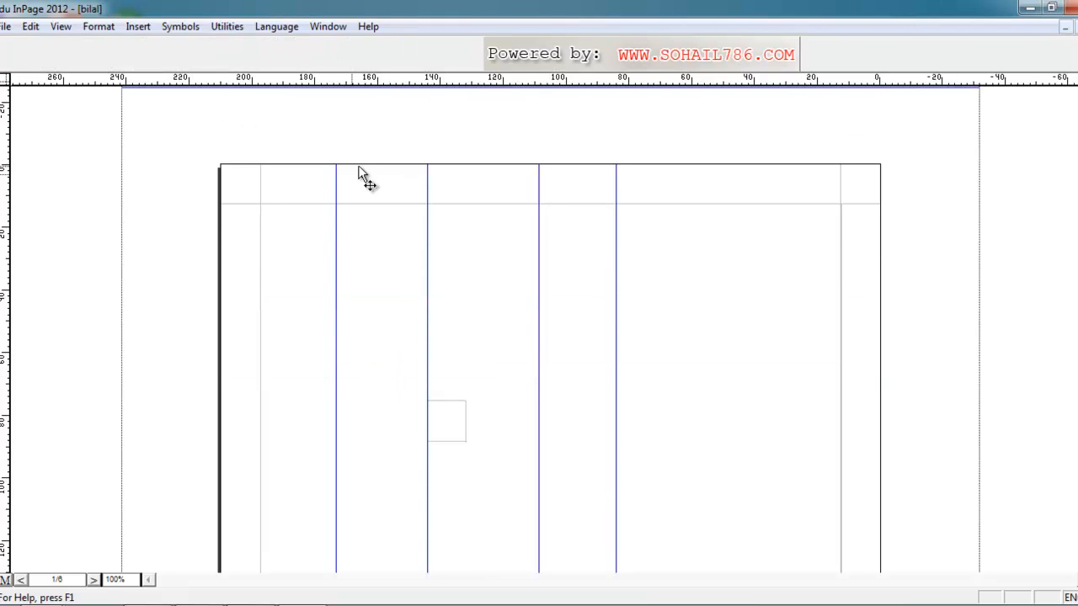
Remove the four vertical guides from the page
{"action": "left_click_drag", "start_coordinate": [335, 253], "coordinate": [5, 246]}
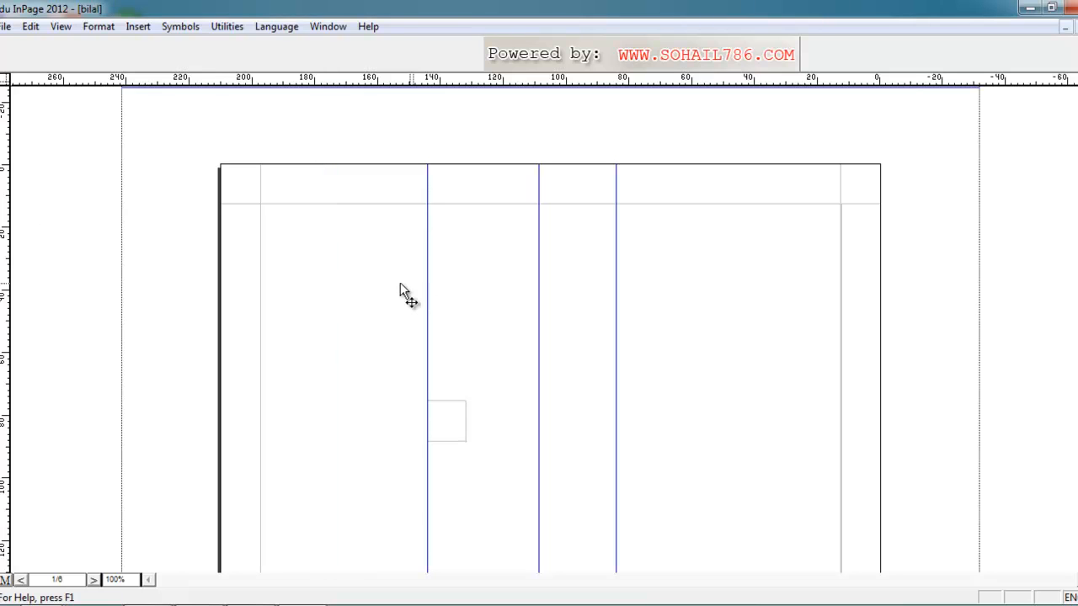
{"action": "left_click_drag", "start_coordinate": [429, 284], "coordinate": [5, 280]}
{"action": "left_click_drag", "start_coordinate": [539, 308], "coordinate": [5, 305]}
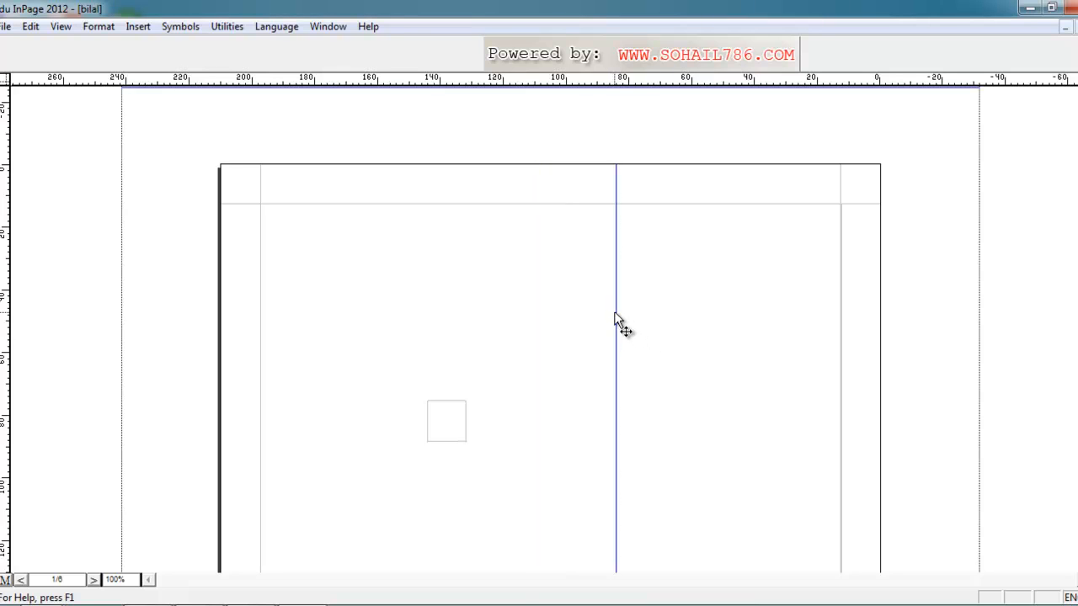
{"action": "left_click_drag", "start_coordinate": [615, 311], "coordinate": [5, 300]}
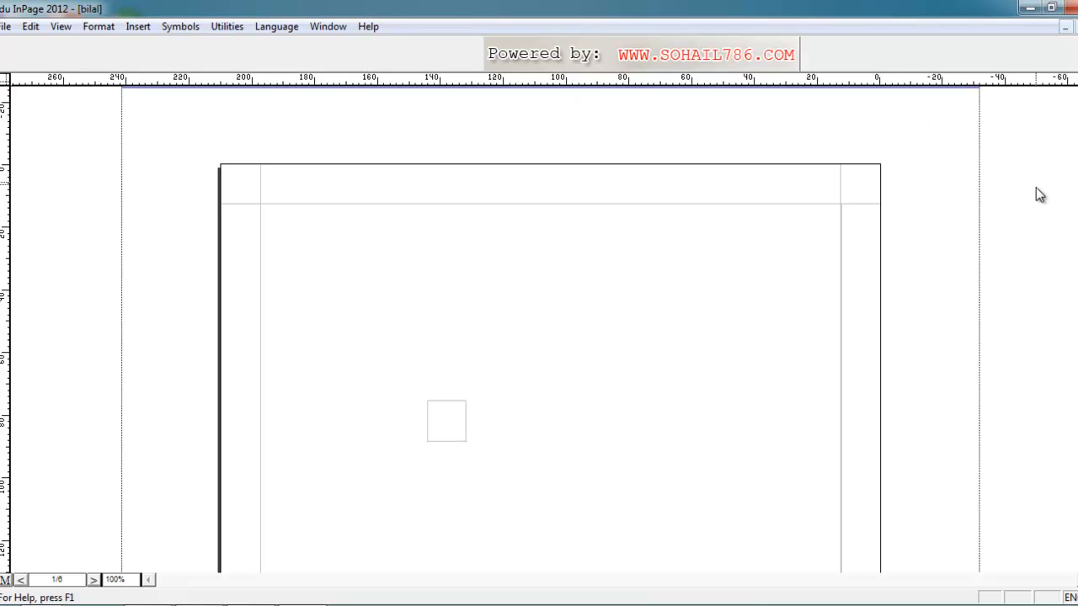
Minimize the document window and bring it back to full size
{"action": "left_click", "coordinate": [1064, 32]}
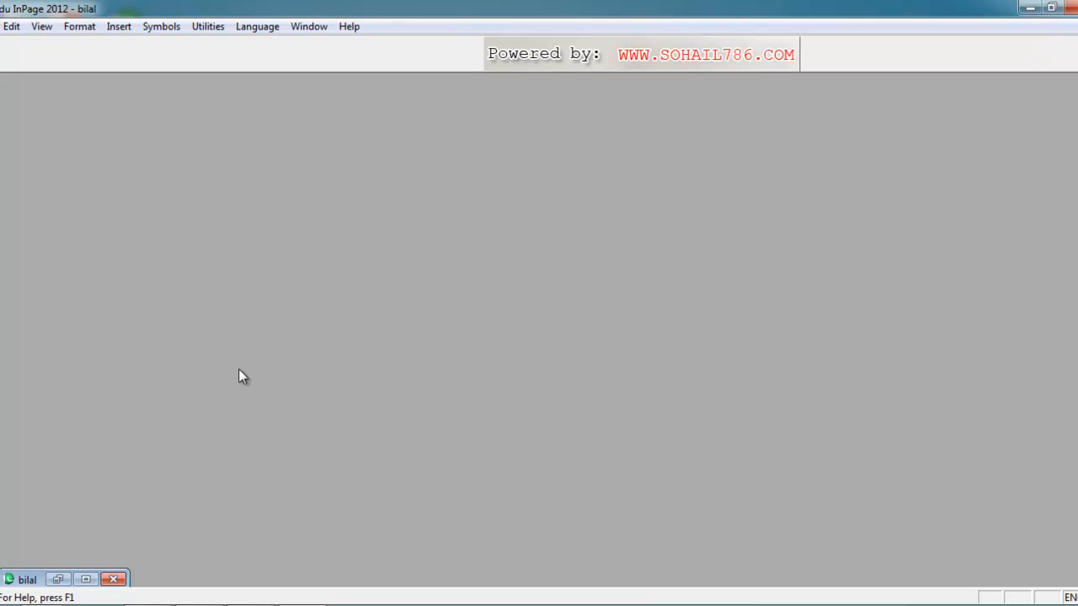
{"action": "left_click", "coordinate": [86, 579]}
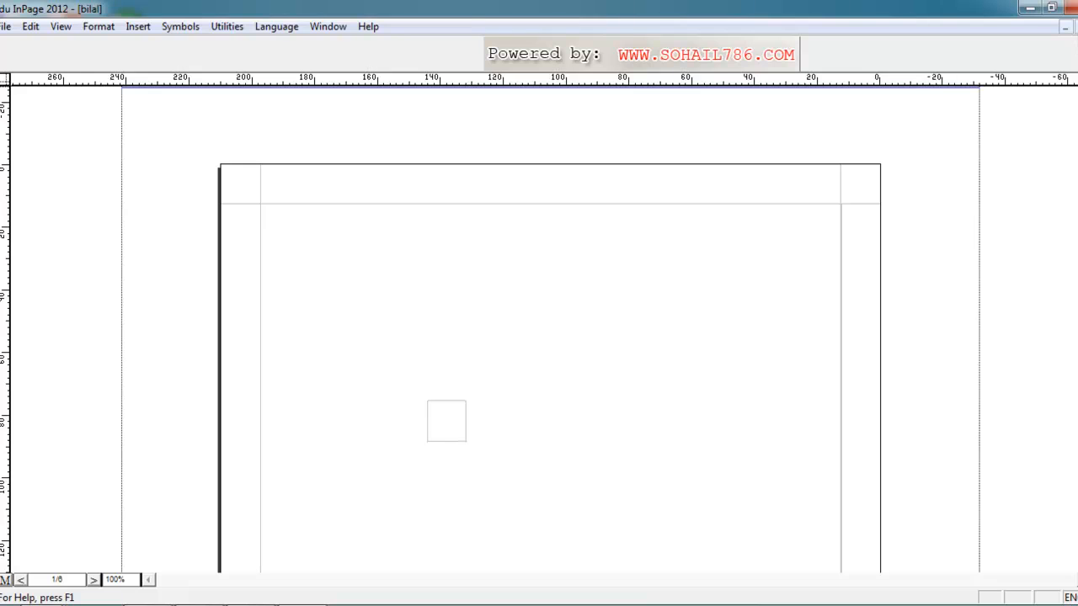
{"action": "left_click", "coordinate": [1077, 28]}
{"action": "left_click", "coordinate": [888, 93]}
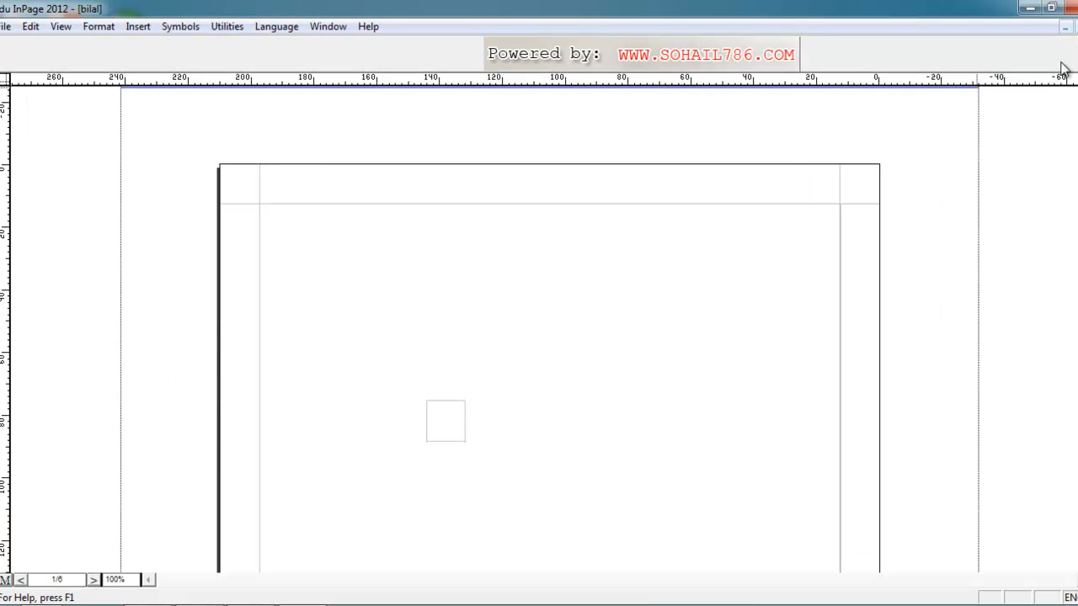
Close the open document without saving its changes
{"action": "left_click", "coordinate": [1077, 28]}
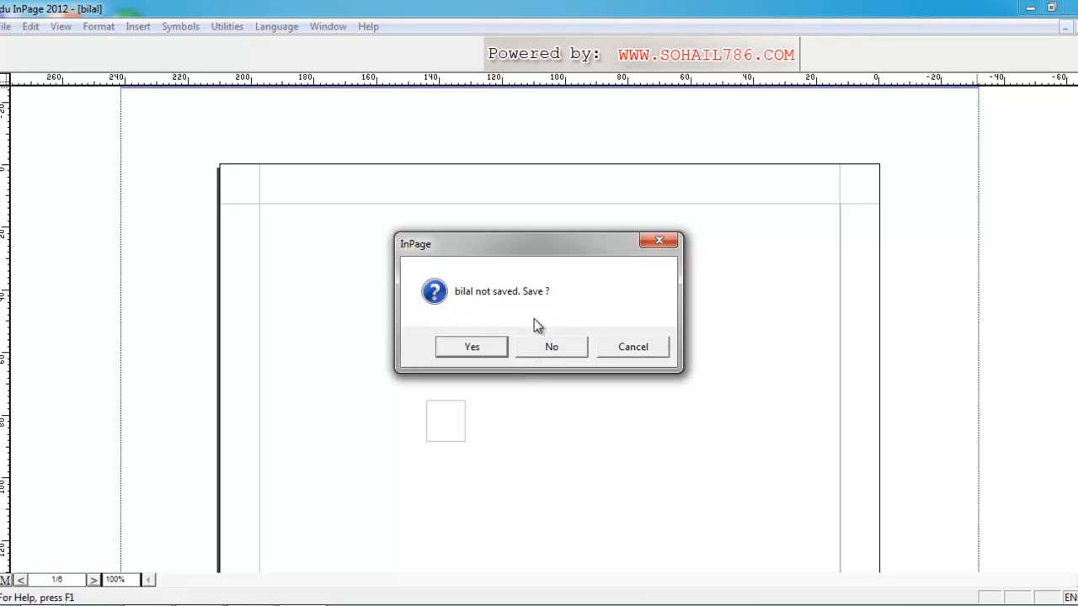
{"action": "left_click", "coordinate": [547, 355]}
Create a new one-page A4 portrait document with 12.7 mm margins, one column, an automatic text box and right-to-left direction
{"action": "left_click", "coordinate": [0, 27]}
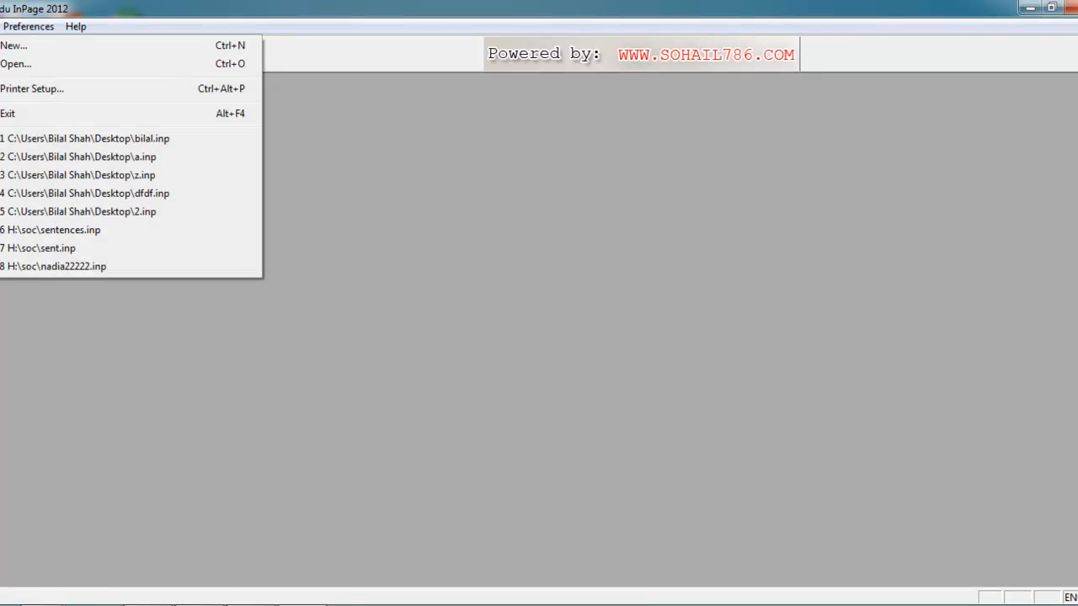
{"action": "left_click", "coordinate": [5, 45]}
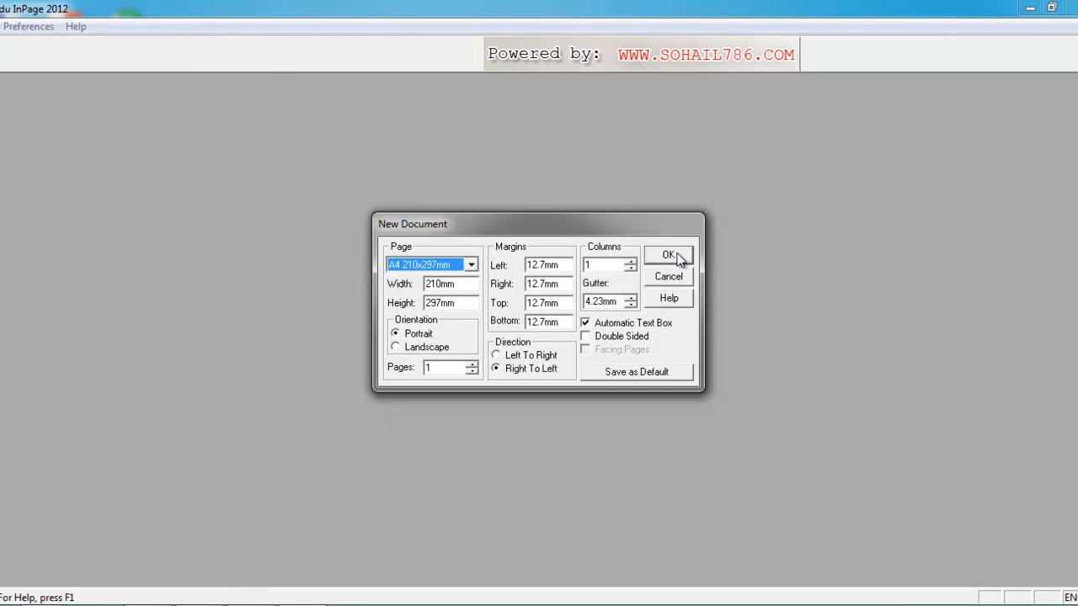
{"action": "left_click", "coordinate": [689, 254]}
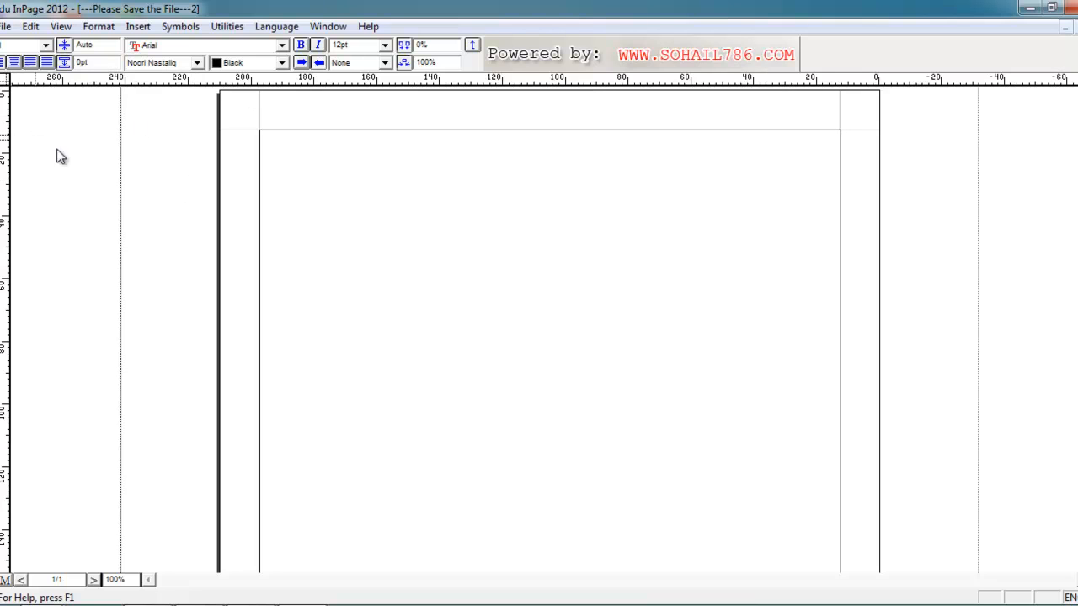
{"action": "left_click", "coordinate": [2, 109]}
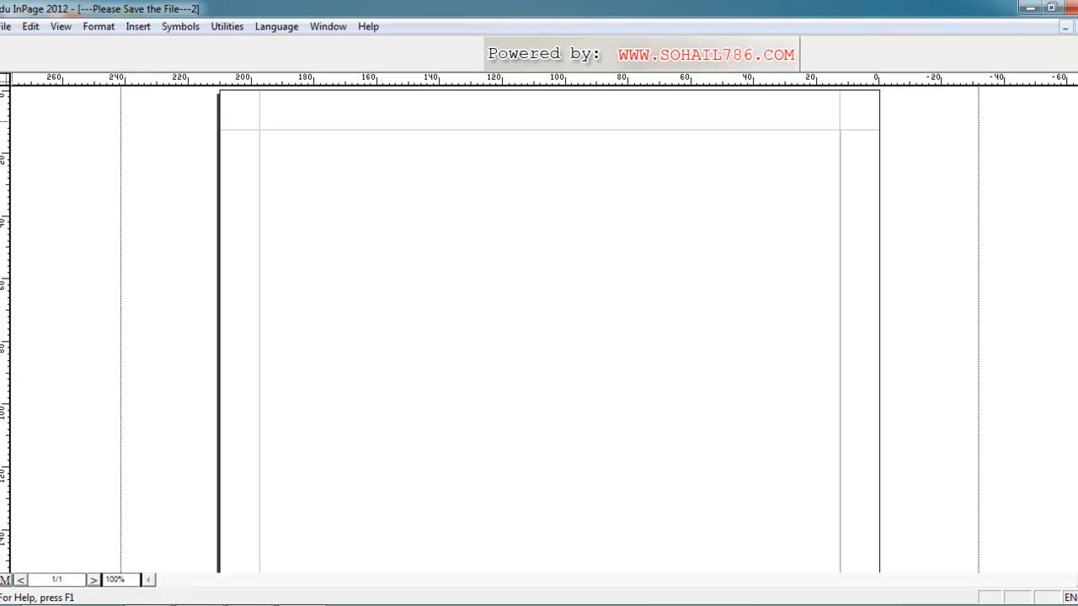